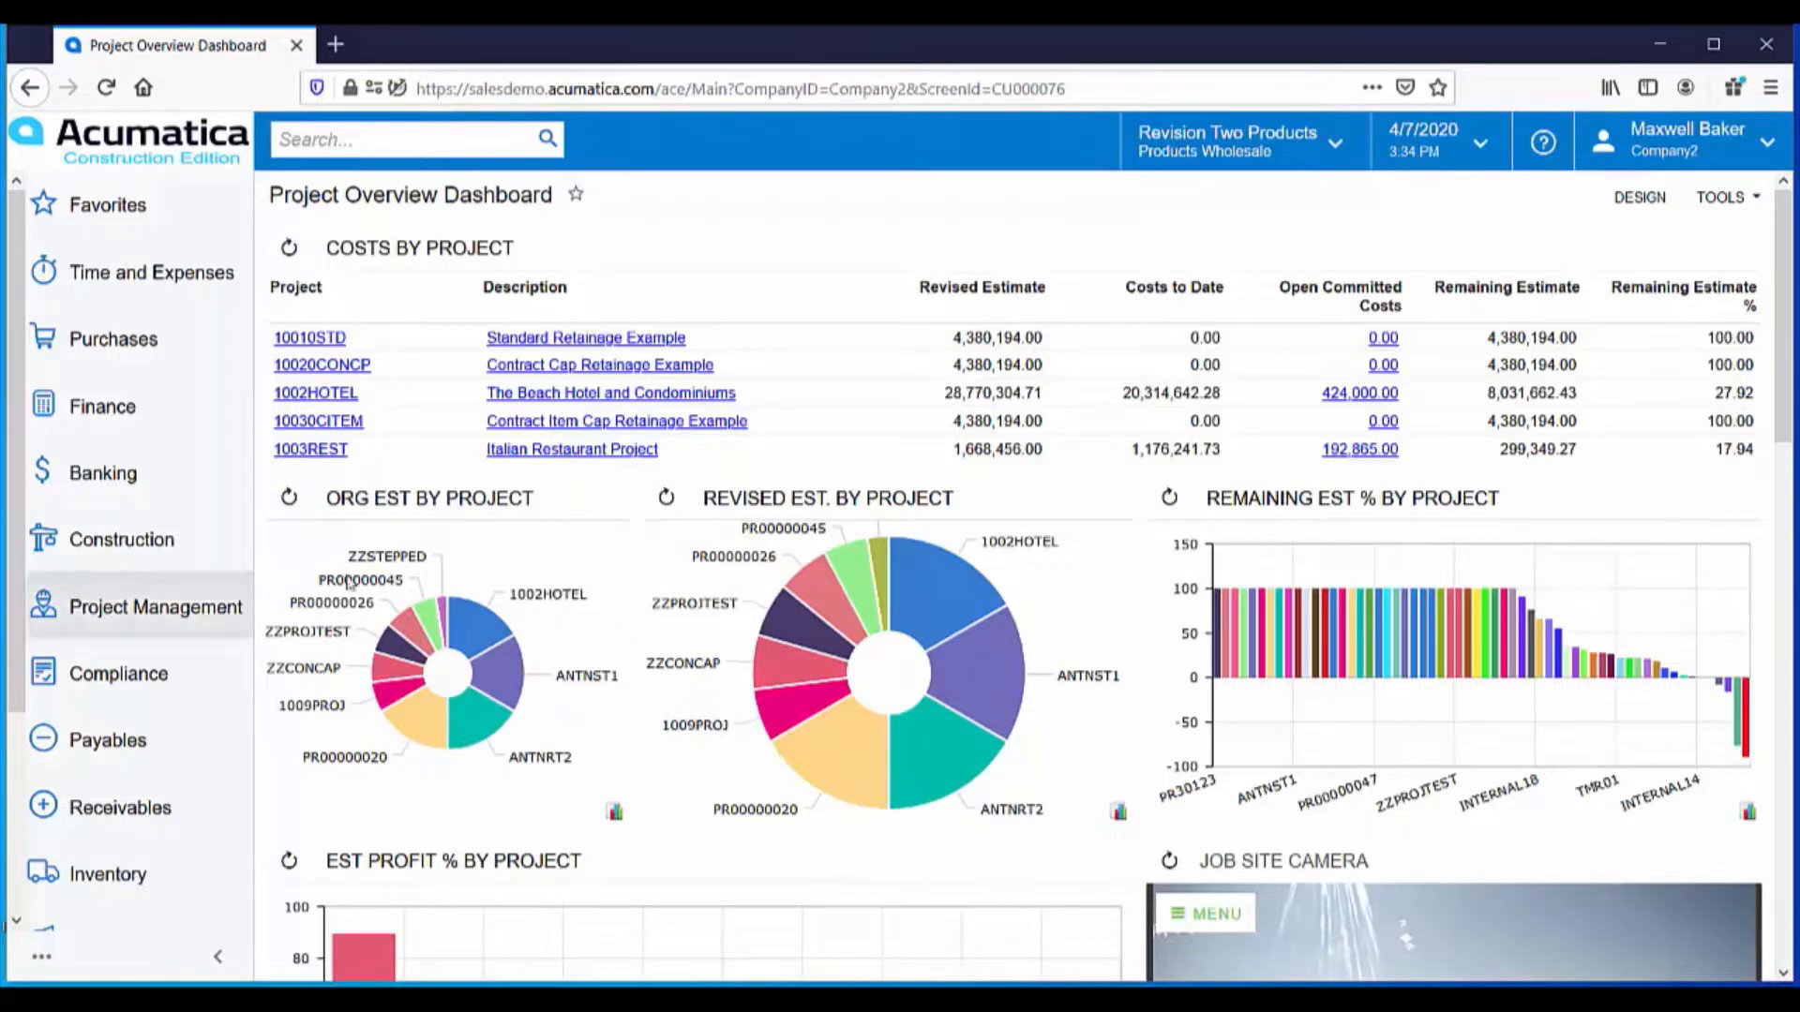
- Open the Alcon Lighting purchase order dated 4/7/2020, take it off hold and save it
{"action": "left_click", "coordinate": [115, 351]}
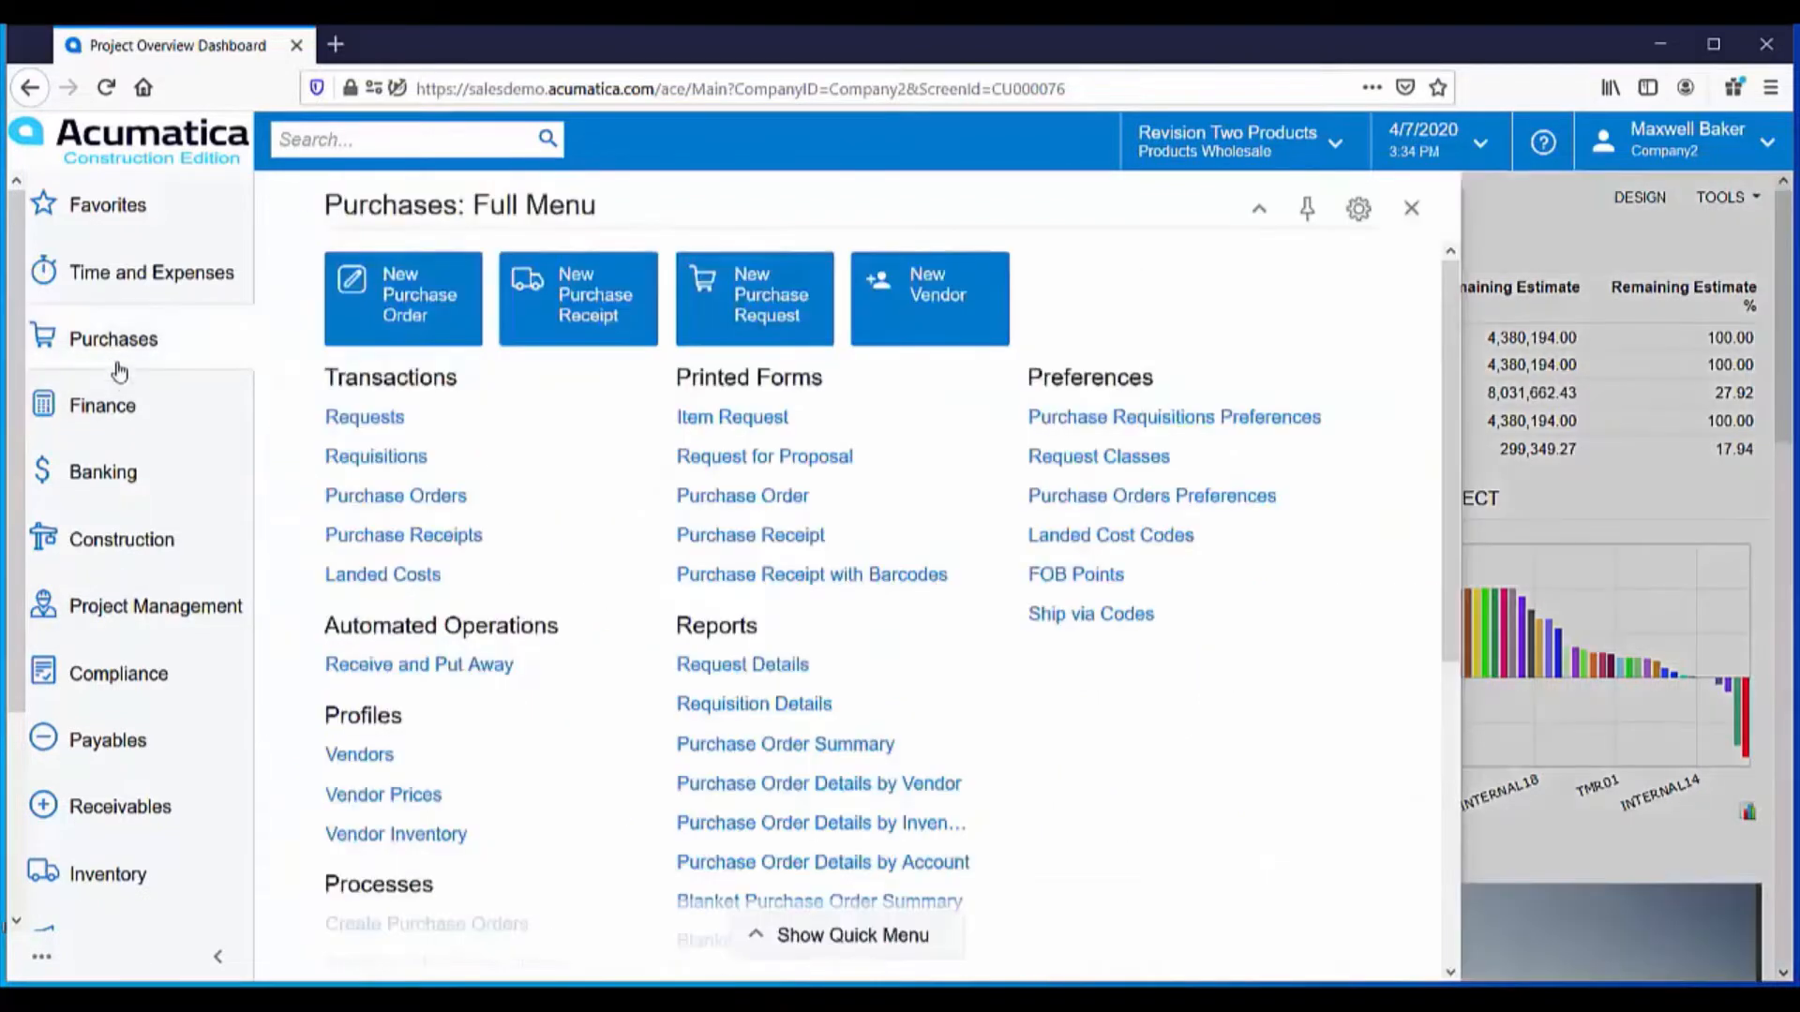
{"action": "left_click", "coordinate": [386, 499]}
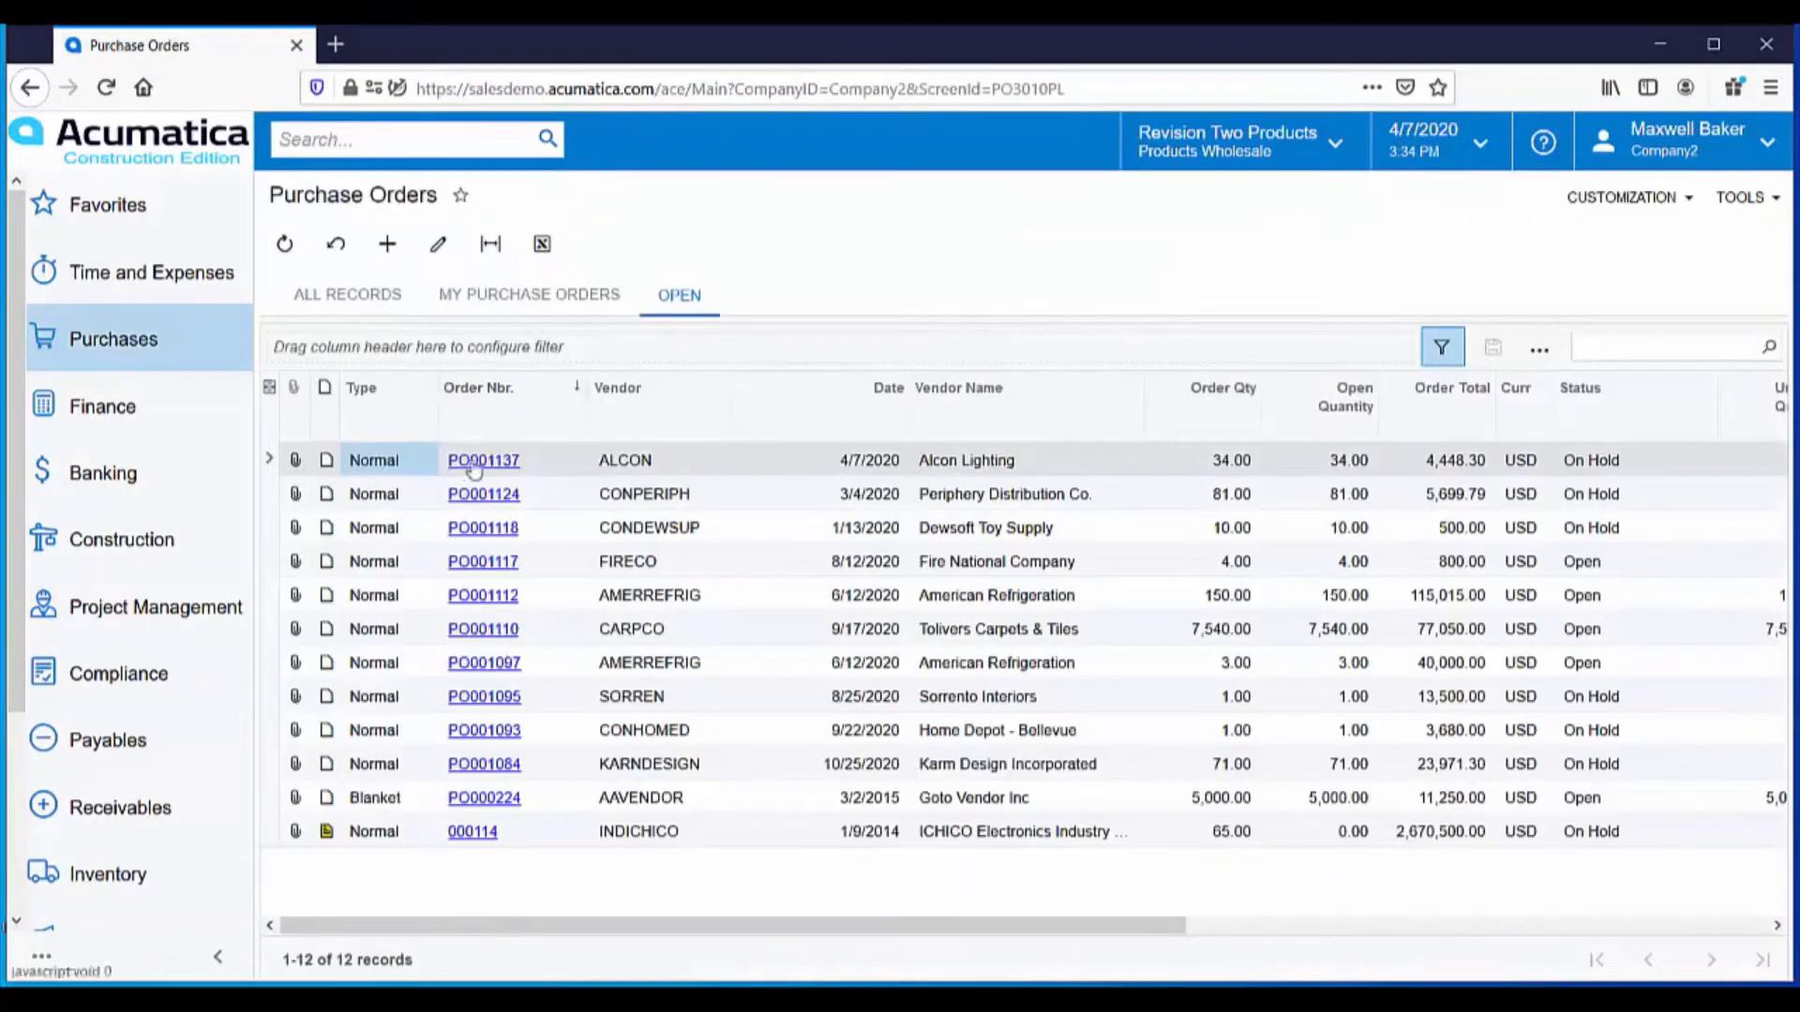
{"action": "left_click", "coordinate": [469, 461]}
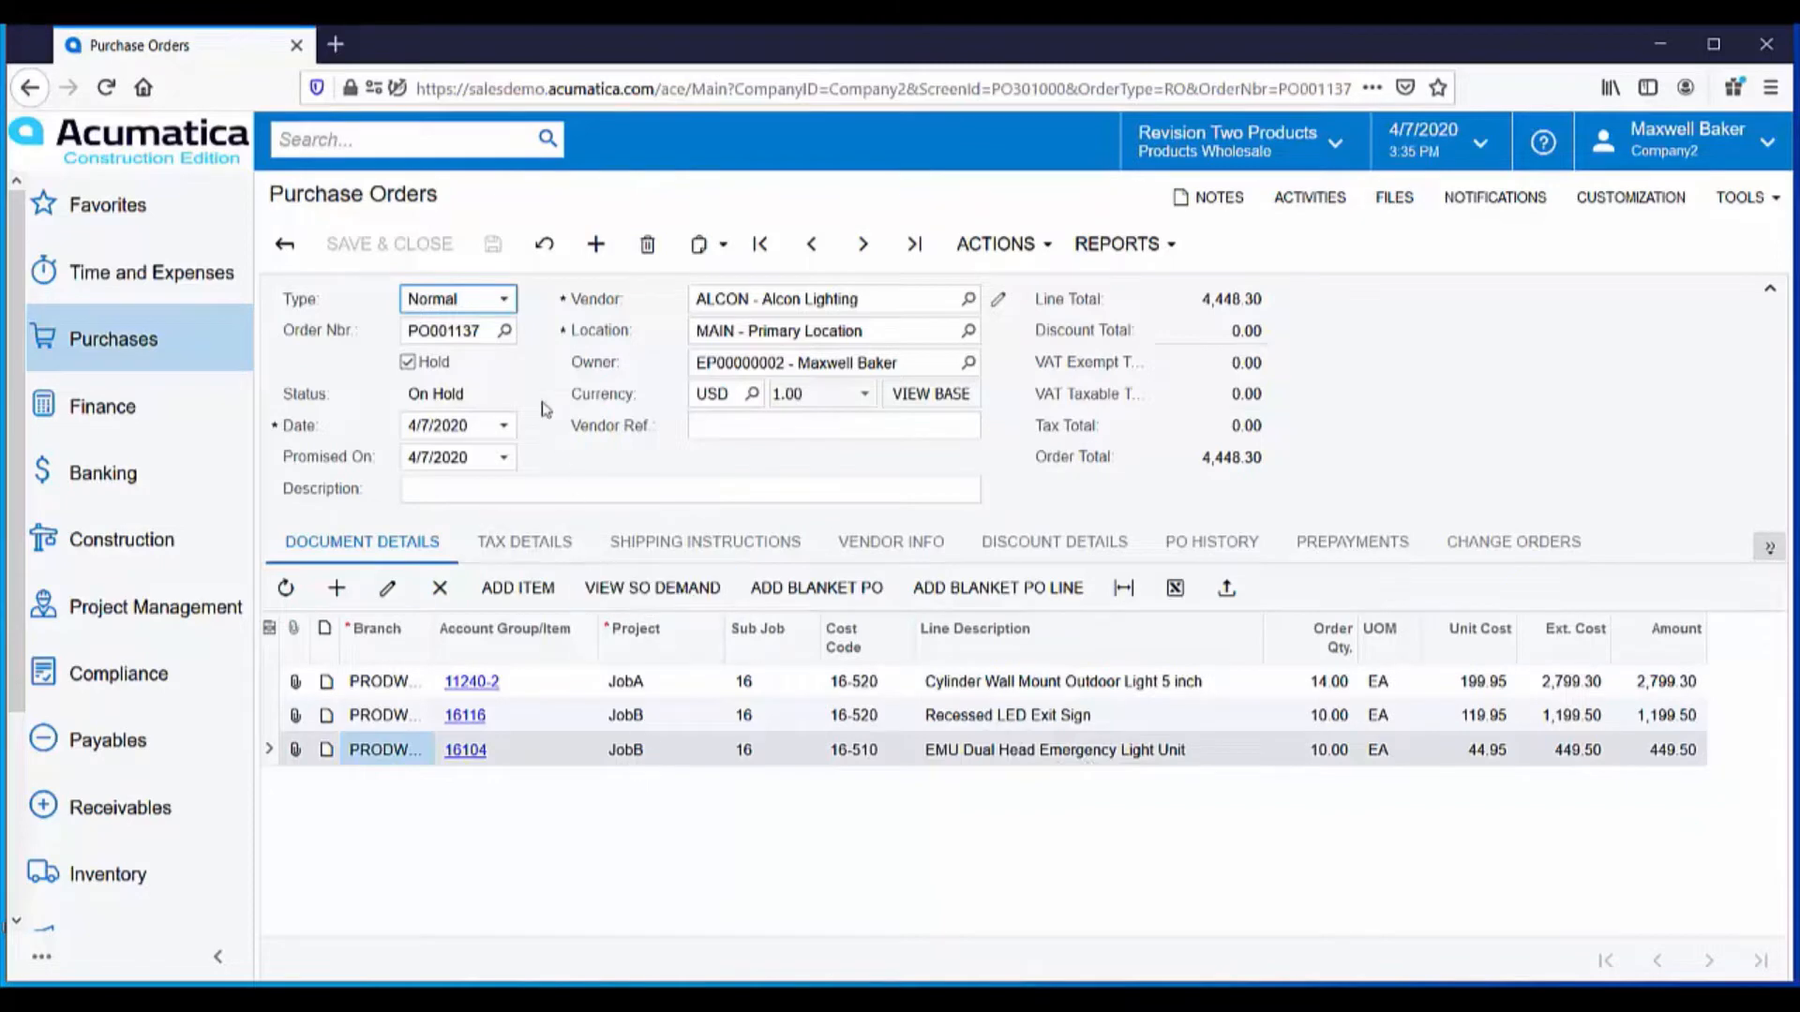
{"action": "left_click", "coordinate": [407, 366]}
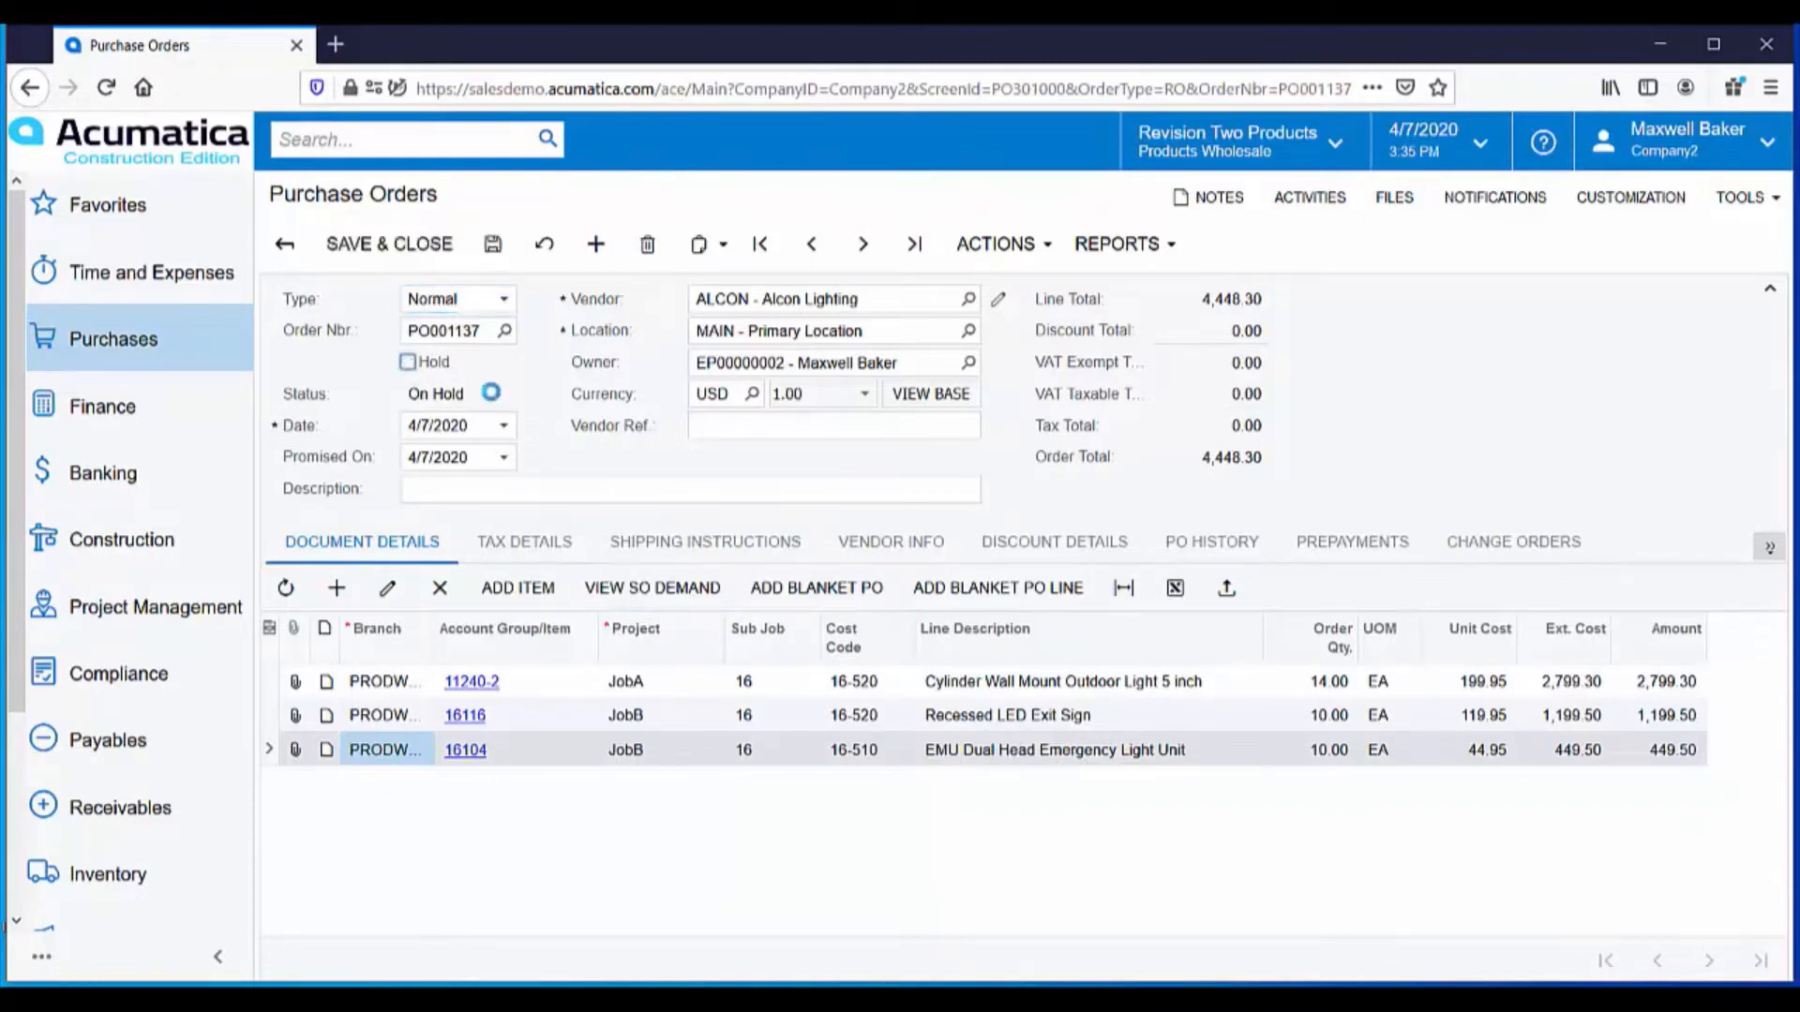
{"action": "left_click", "coordinate": [493, 245]}
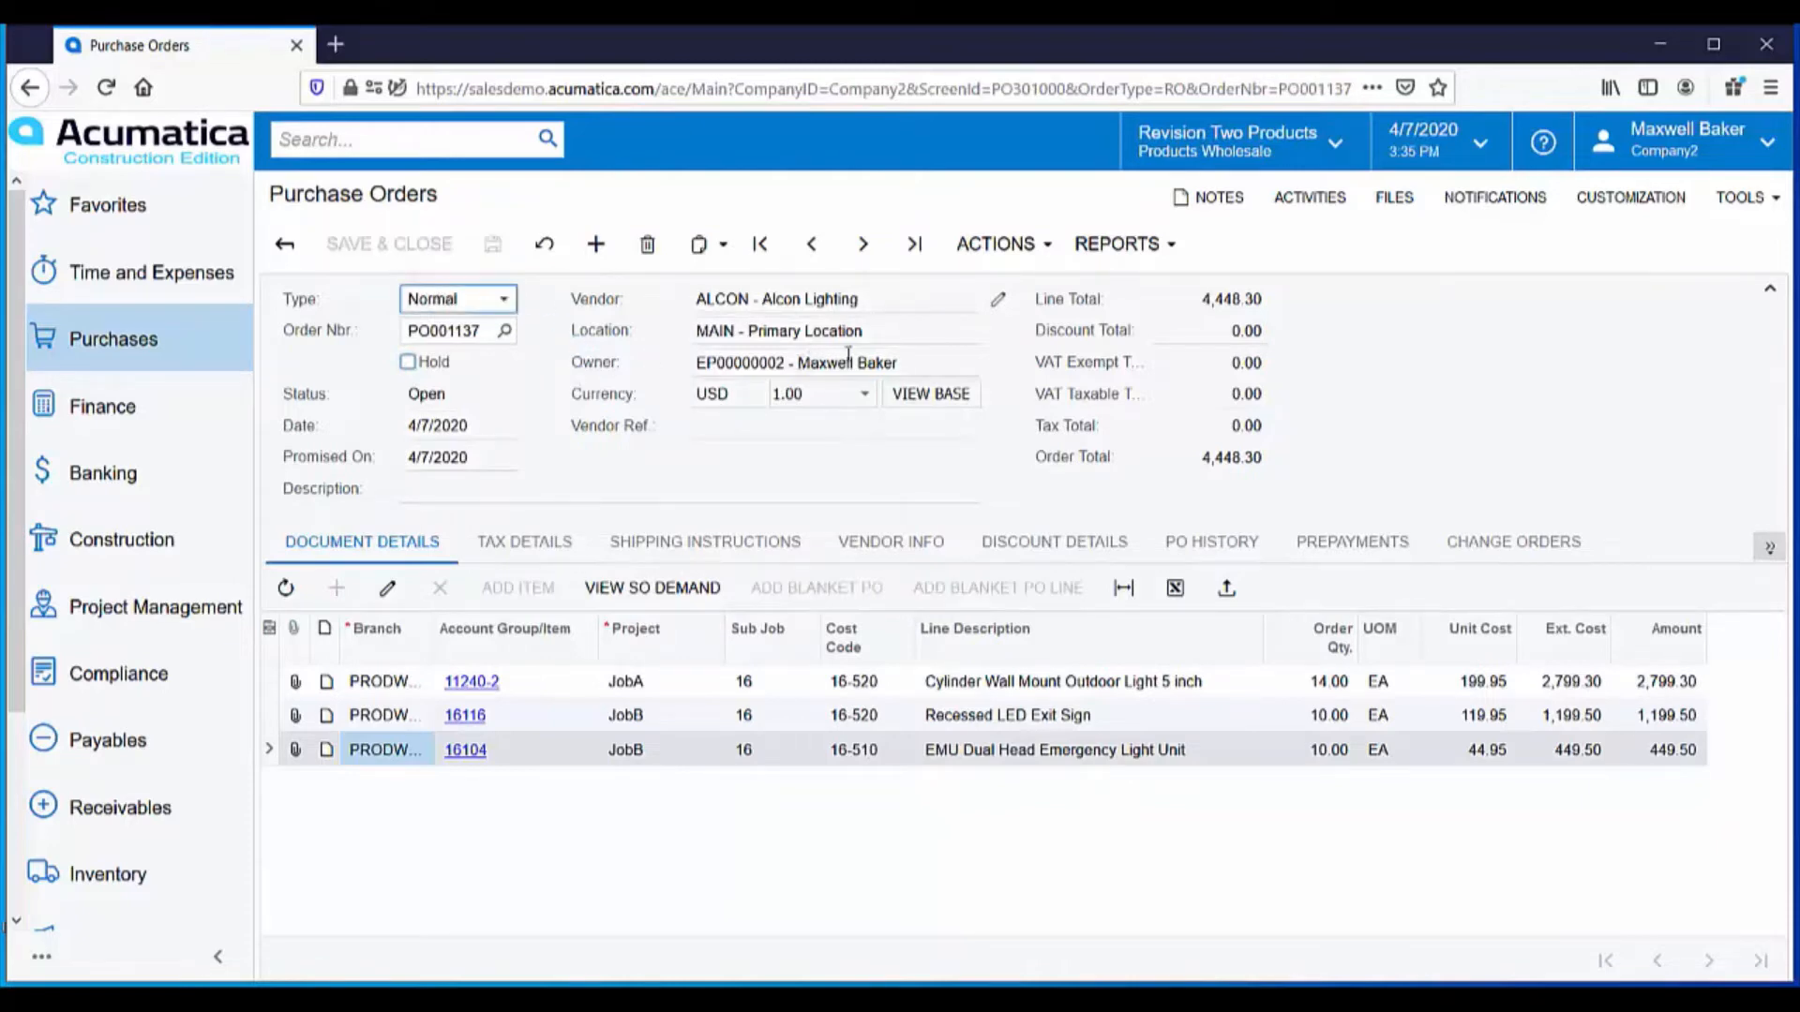
- Email the purchase order to the vendor and check the e-mail entry in the order's activities
{"action": "left_click", "coordinate": [1043, 254]}
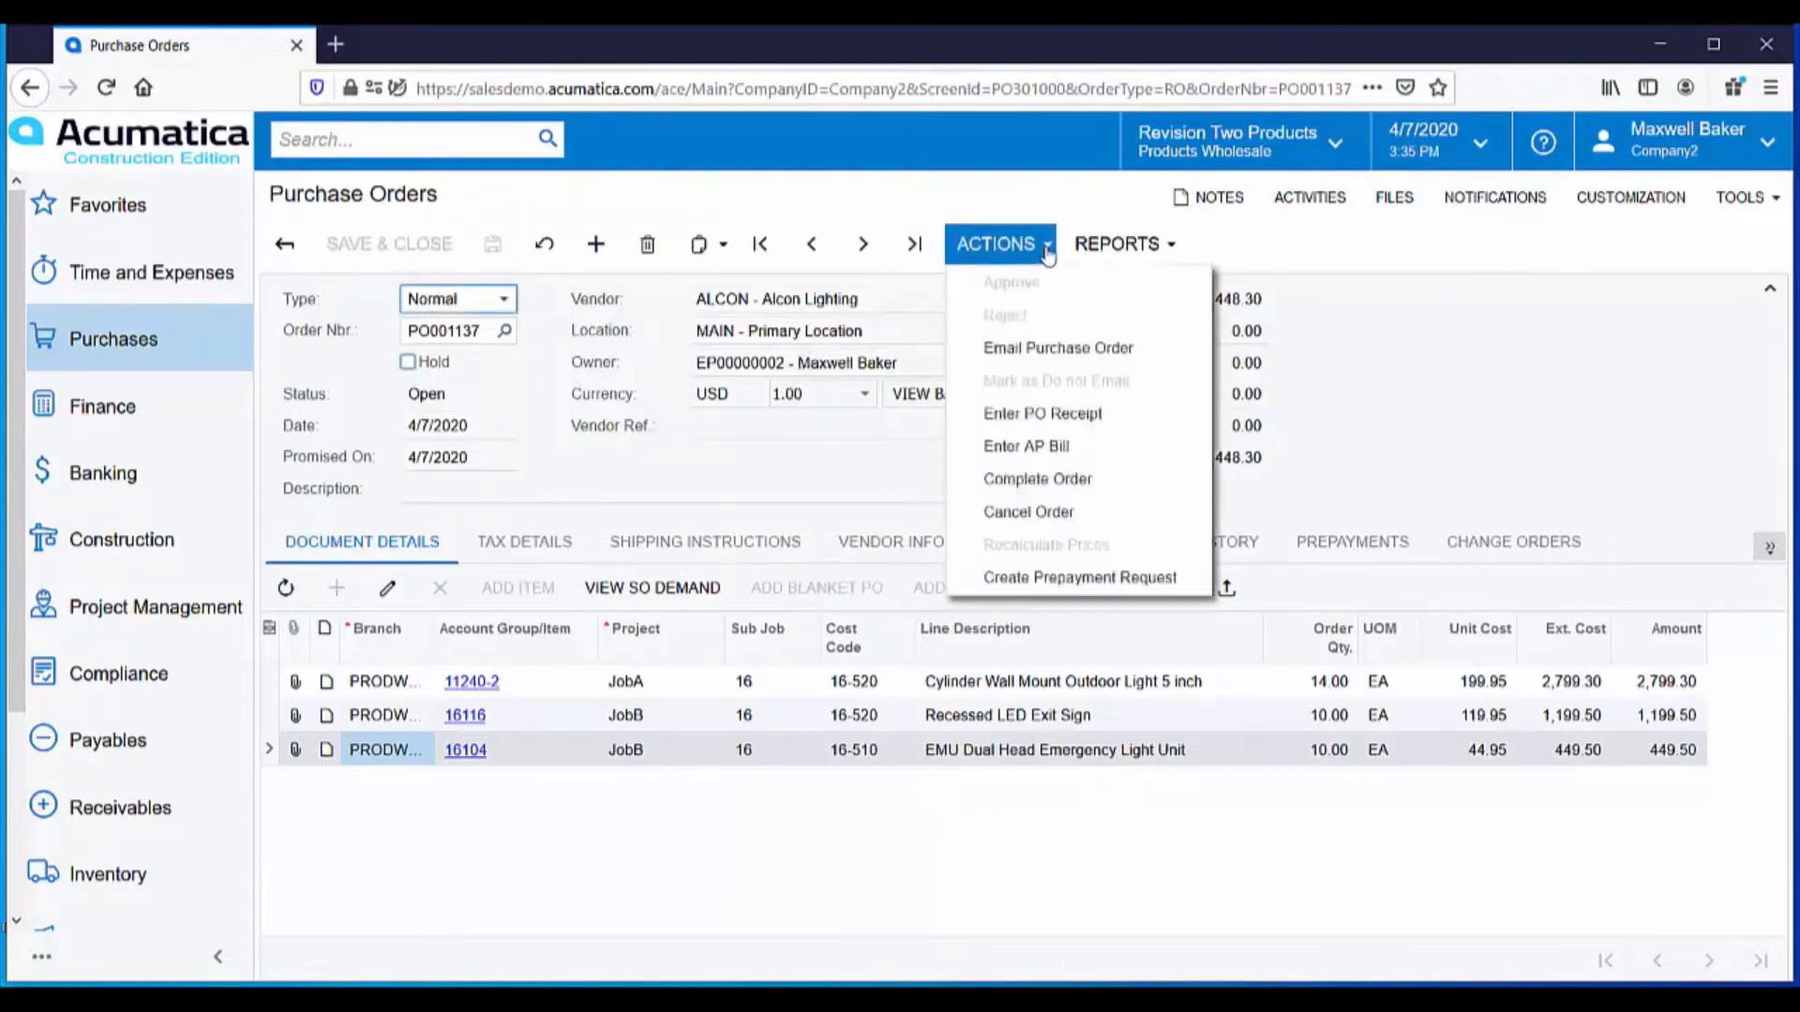
{"action": "left_click", "coordinate": [1028, 353]}
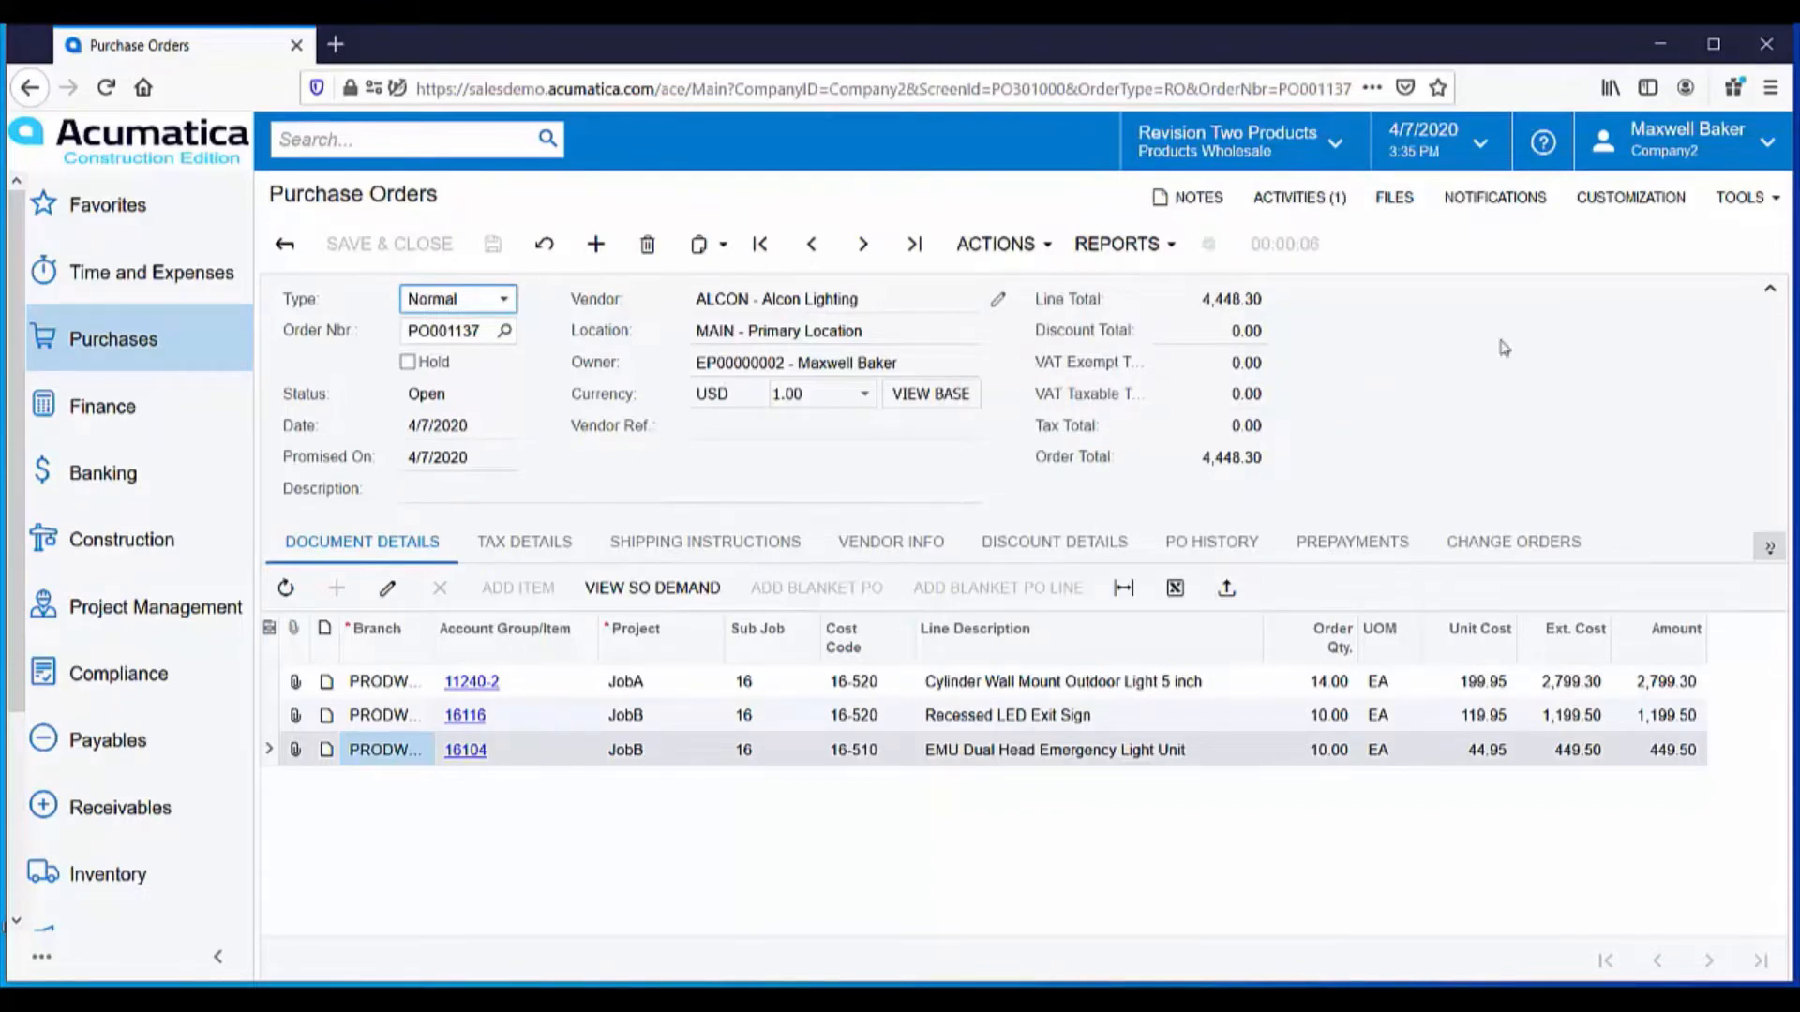
{"action": "left_click", "coordinate": [1297, 200]}
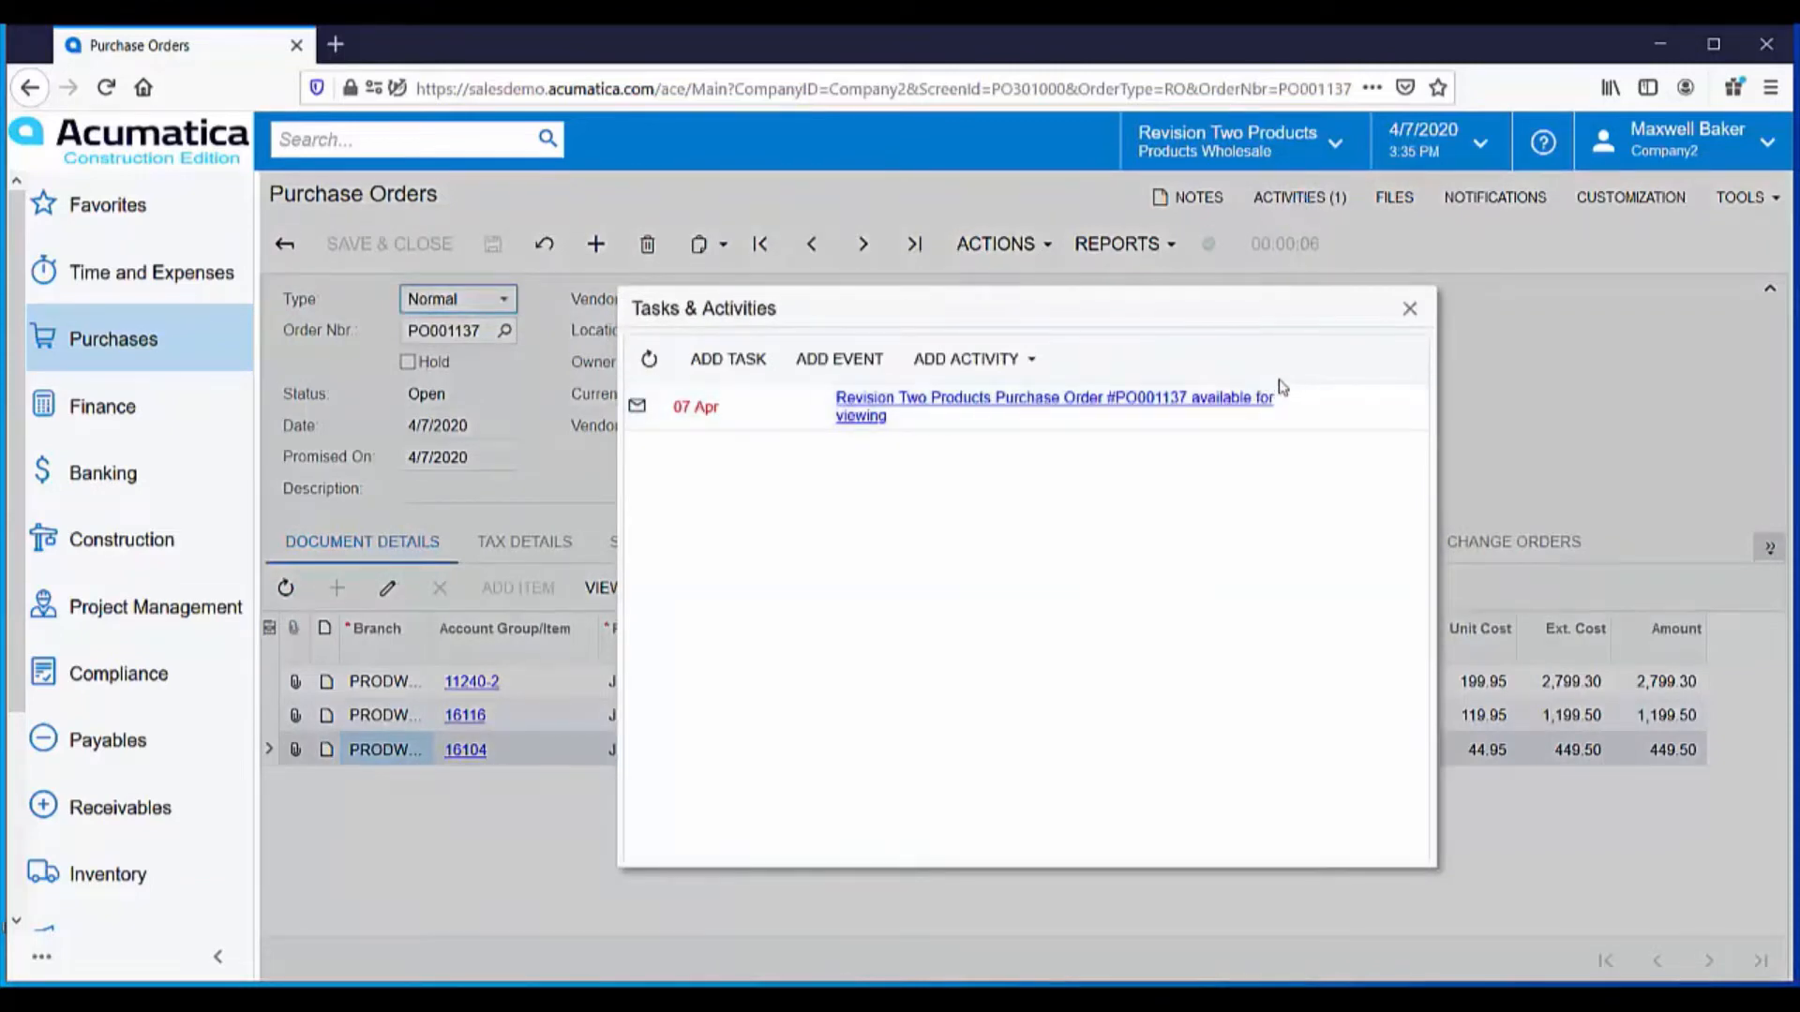
{"action": "left_click", "coordinate": [1409, 310]}
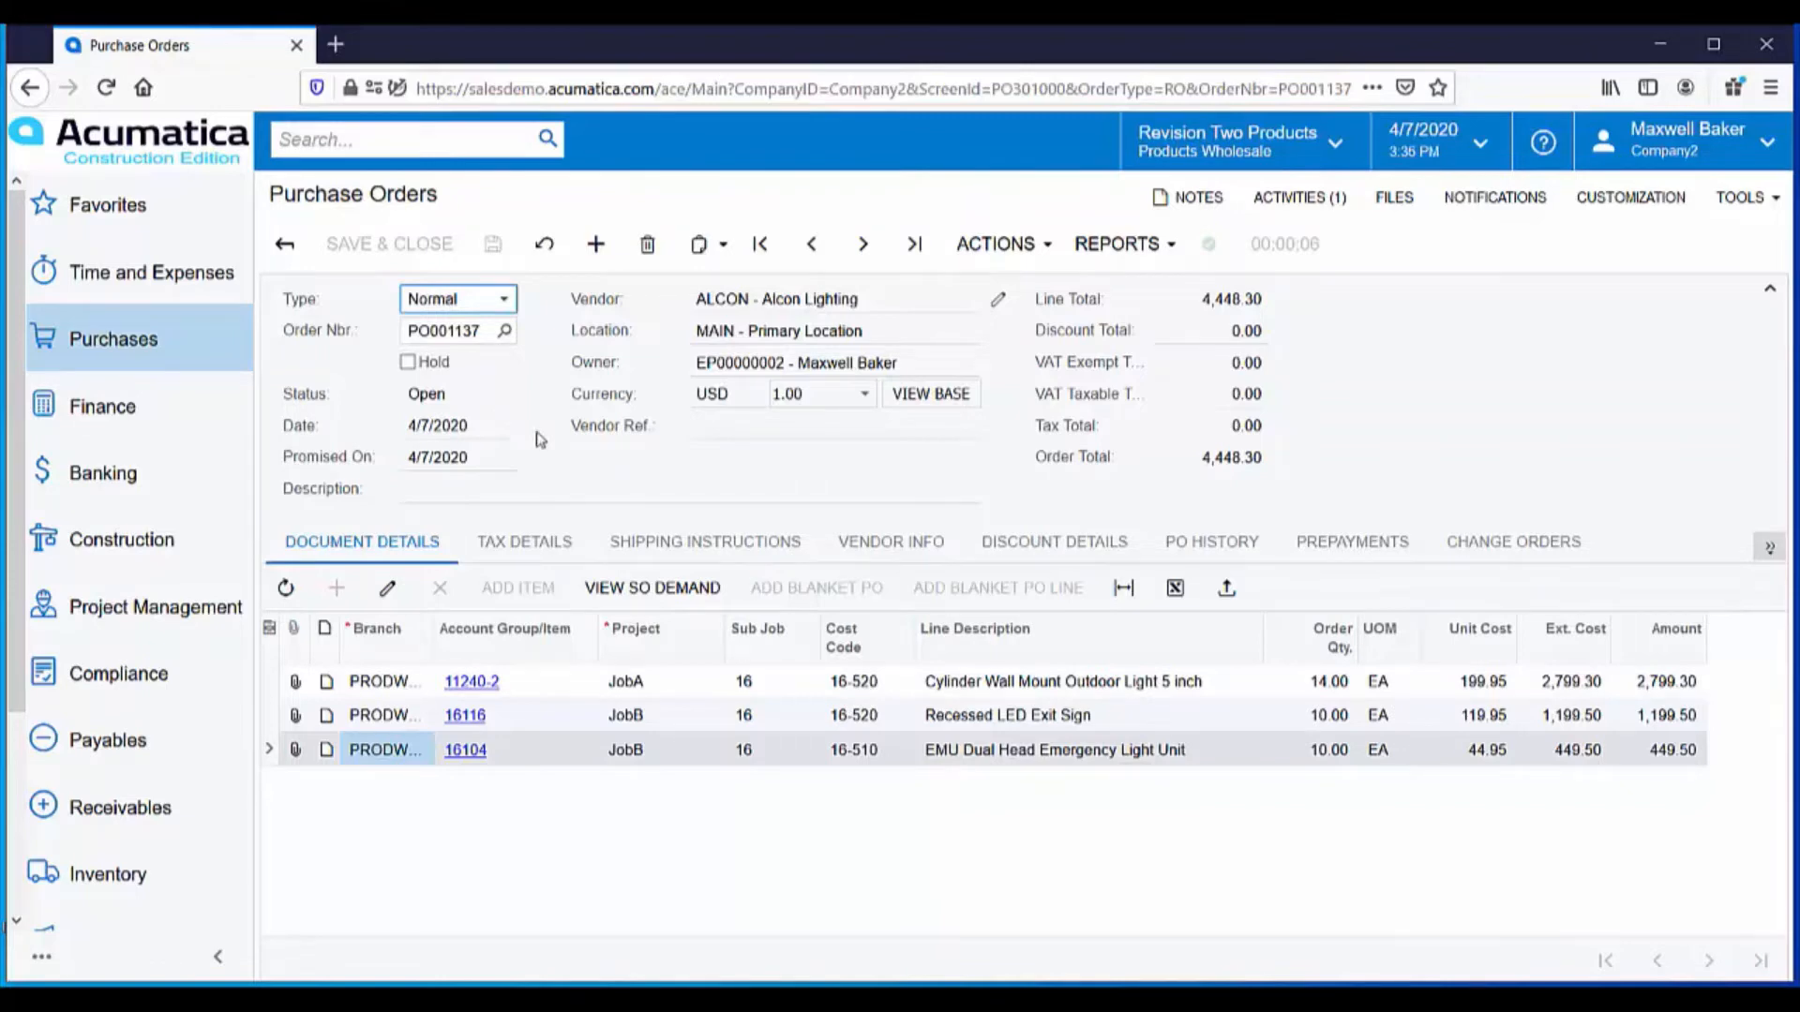
- Enter a PO receipt for the Alcon Lighting purchase order with all three lines and release it
{"action": "left_click", "coordinate": [1040, 251]}
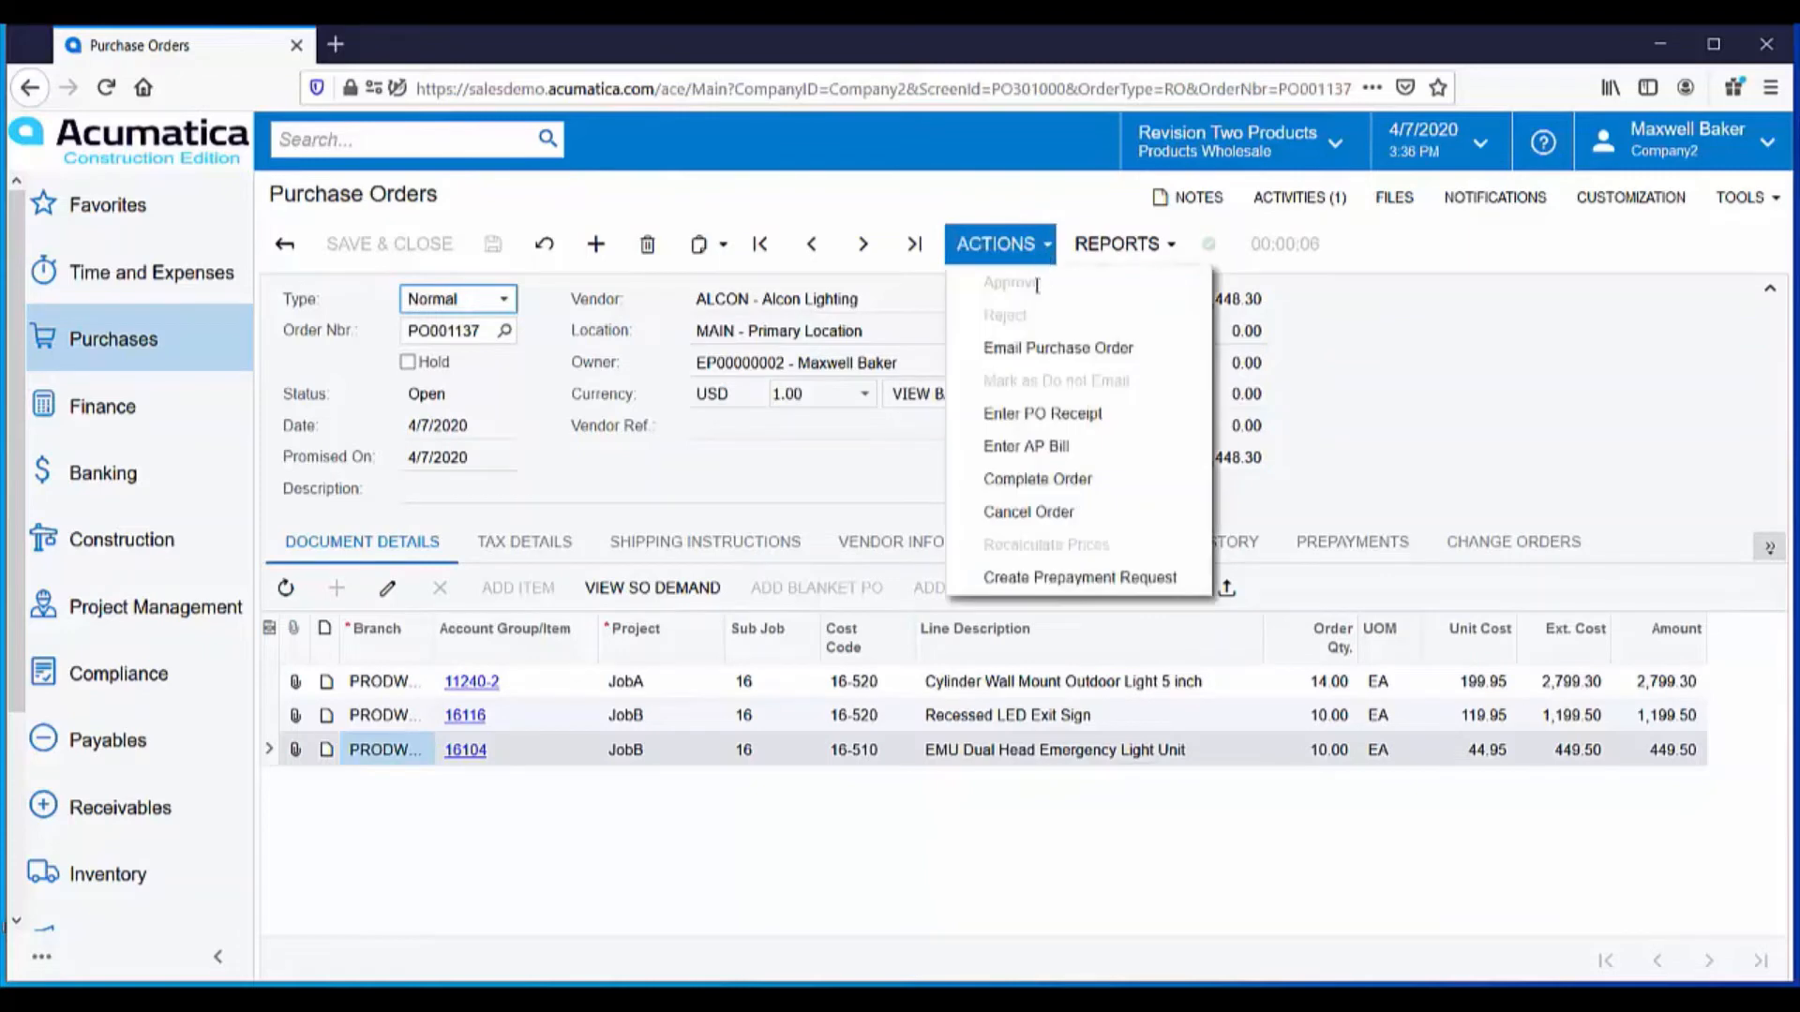
{"action": "left_click", "coordinate": [1047, 422]}
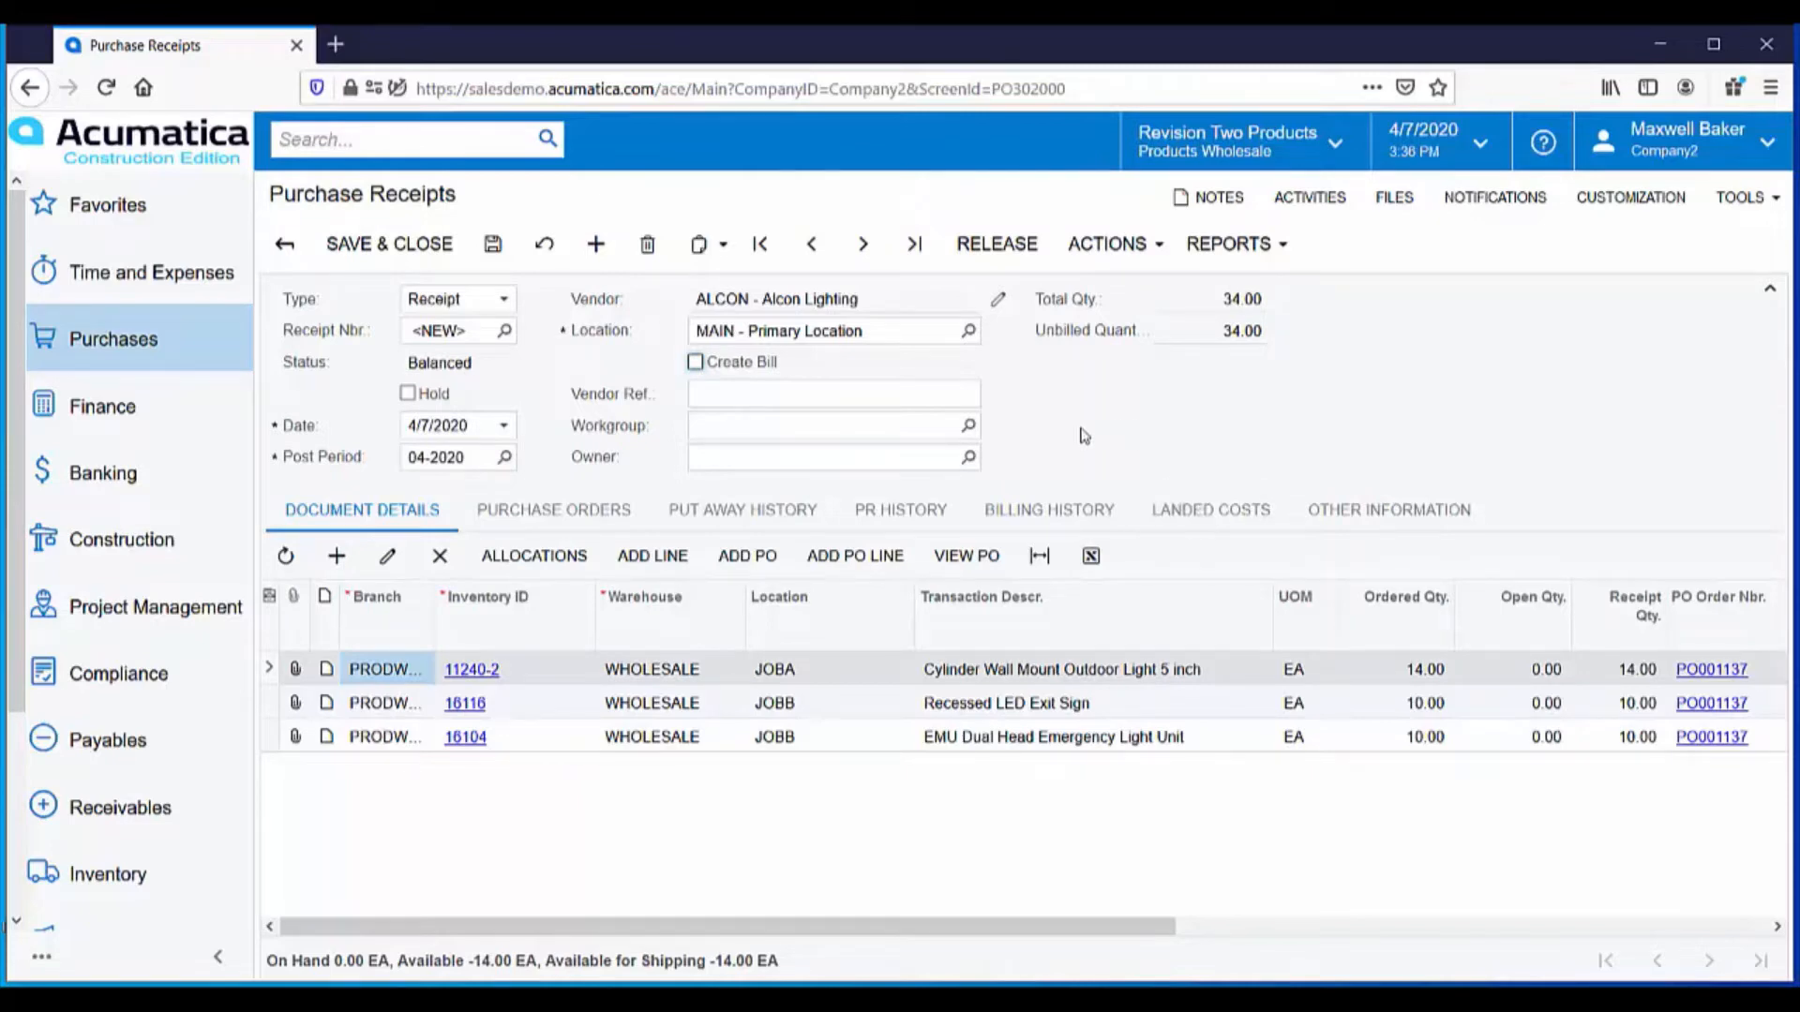
{"action": "left_click", "coordinate": [991, 252]}
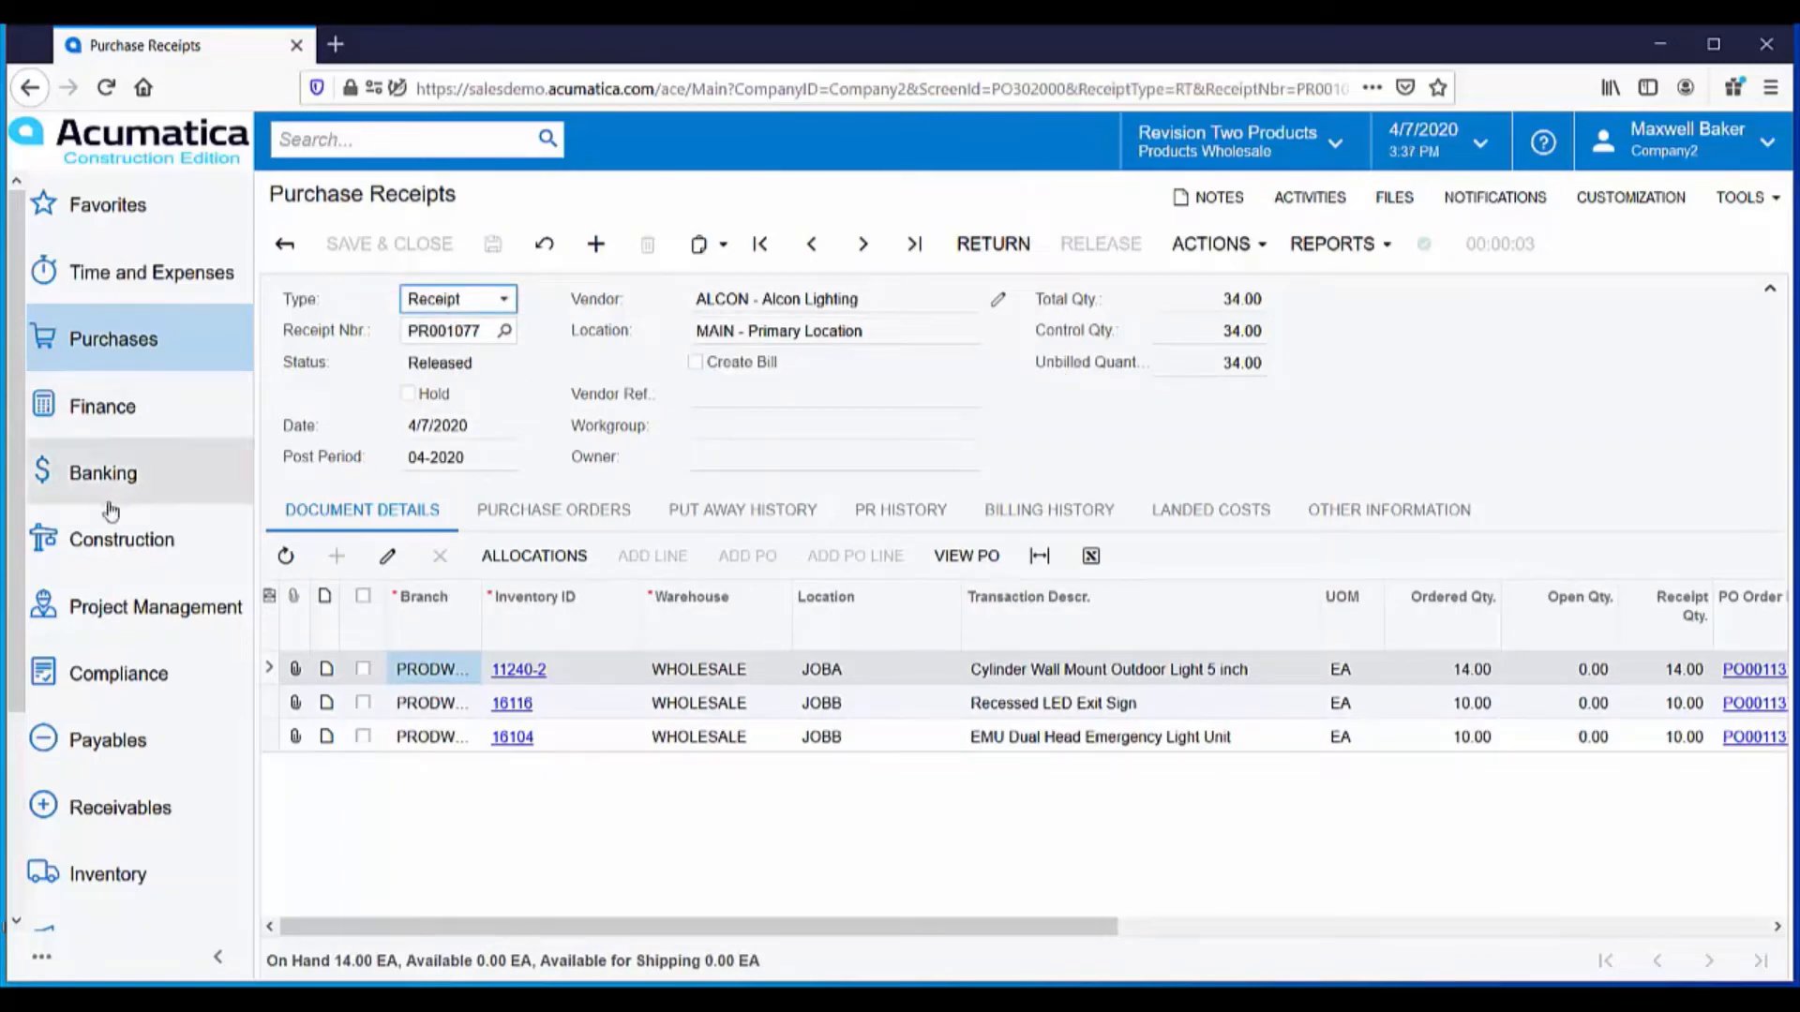
- Open project JobA and check its commitments, the linked purchase order and its balances by account group
{"action": "left_click", "coordinate": [116, 551]}
{"action": "left_click", "coordinate": [340, 707]}
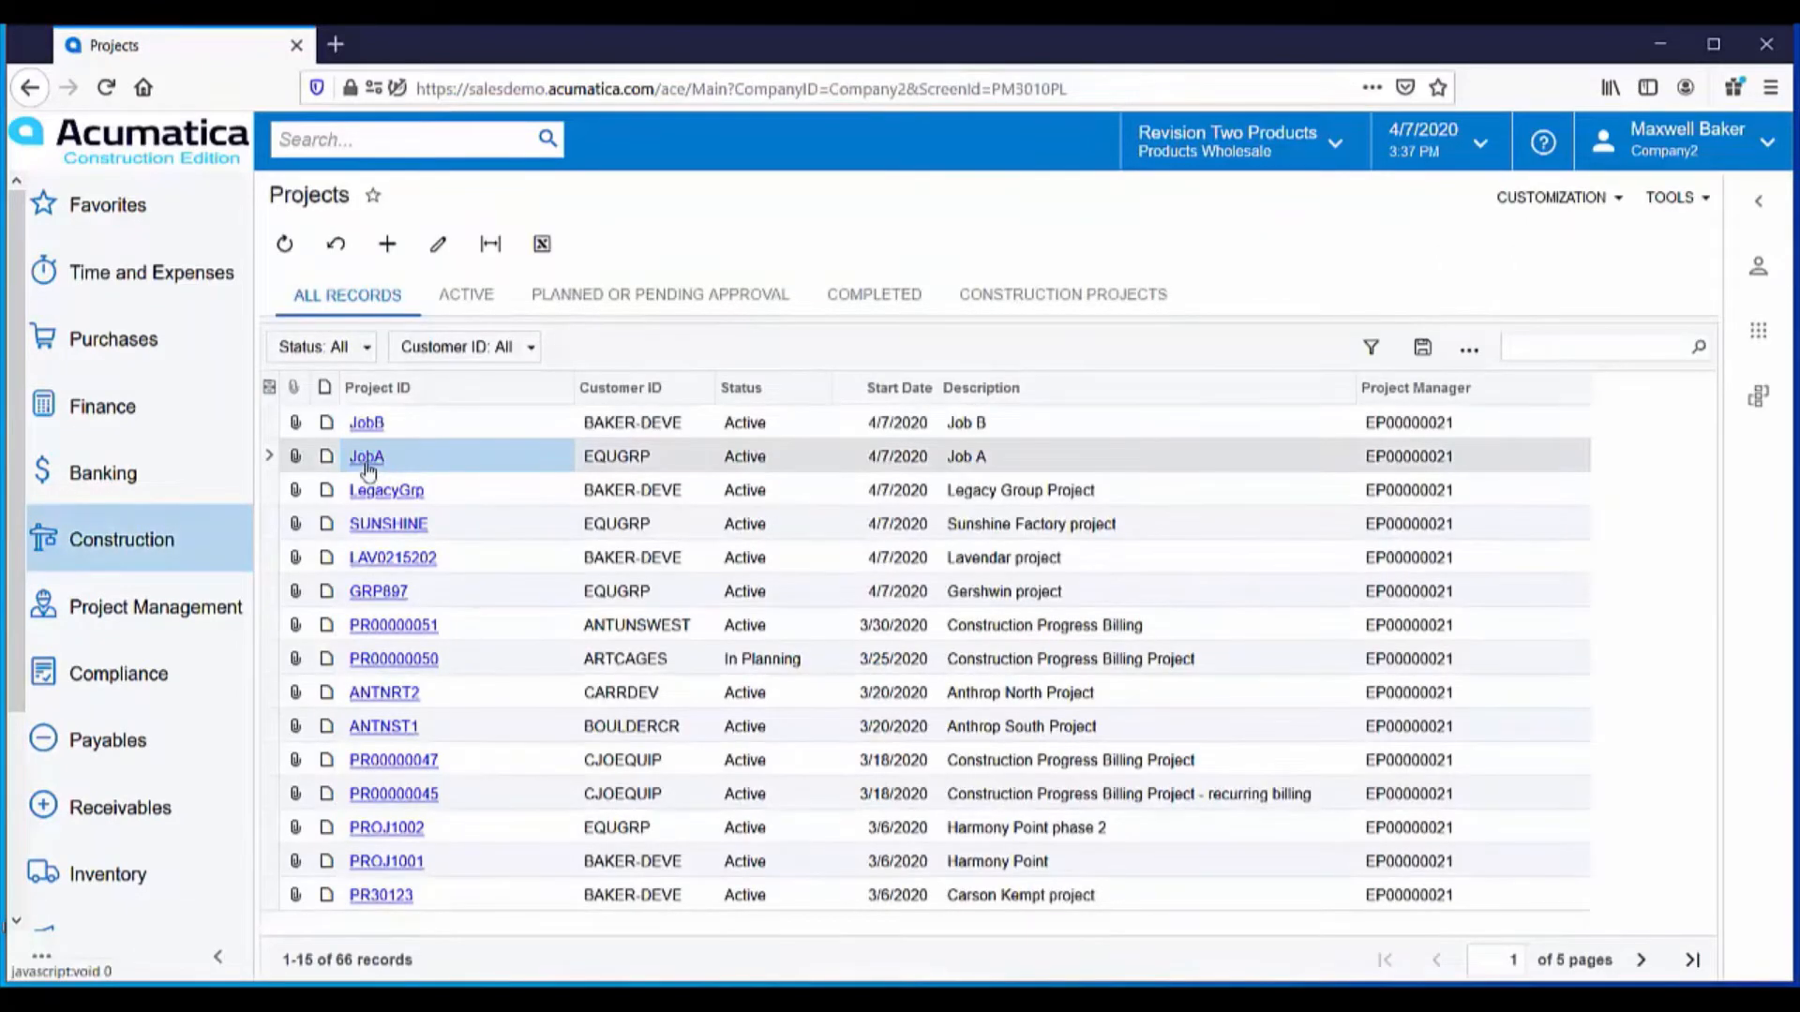
{"action": "left_click", "coordinate": [368, 469]}
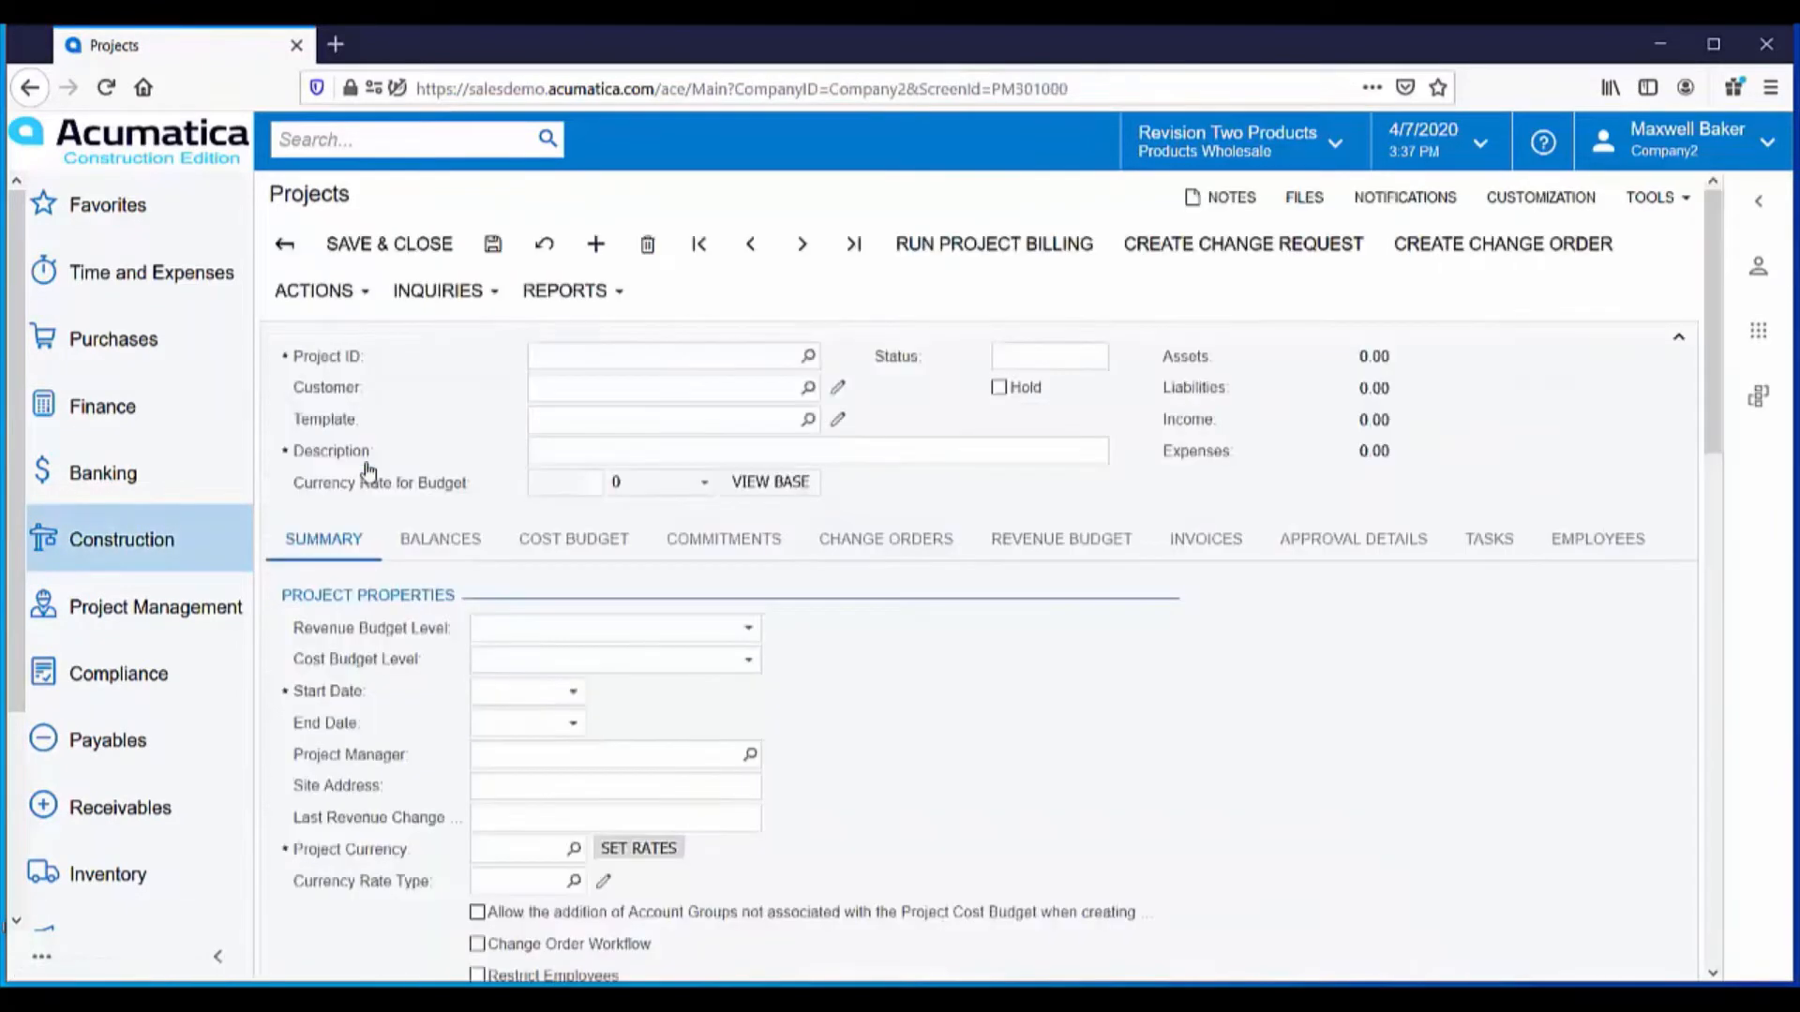
{"action": "left_click", "coordinate": [719, 544]}
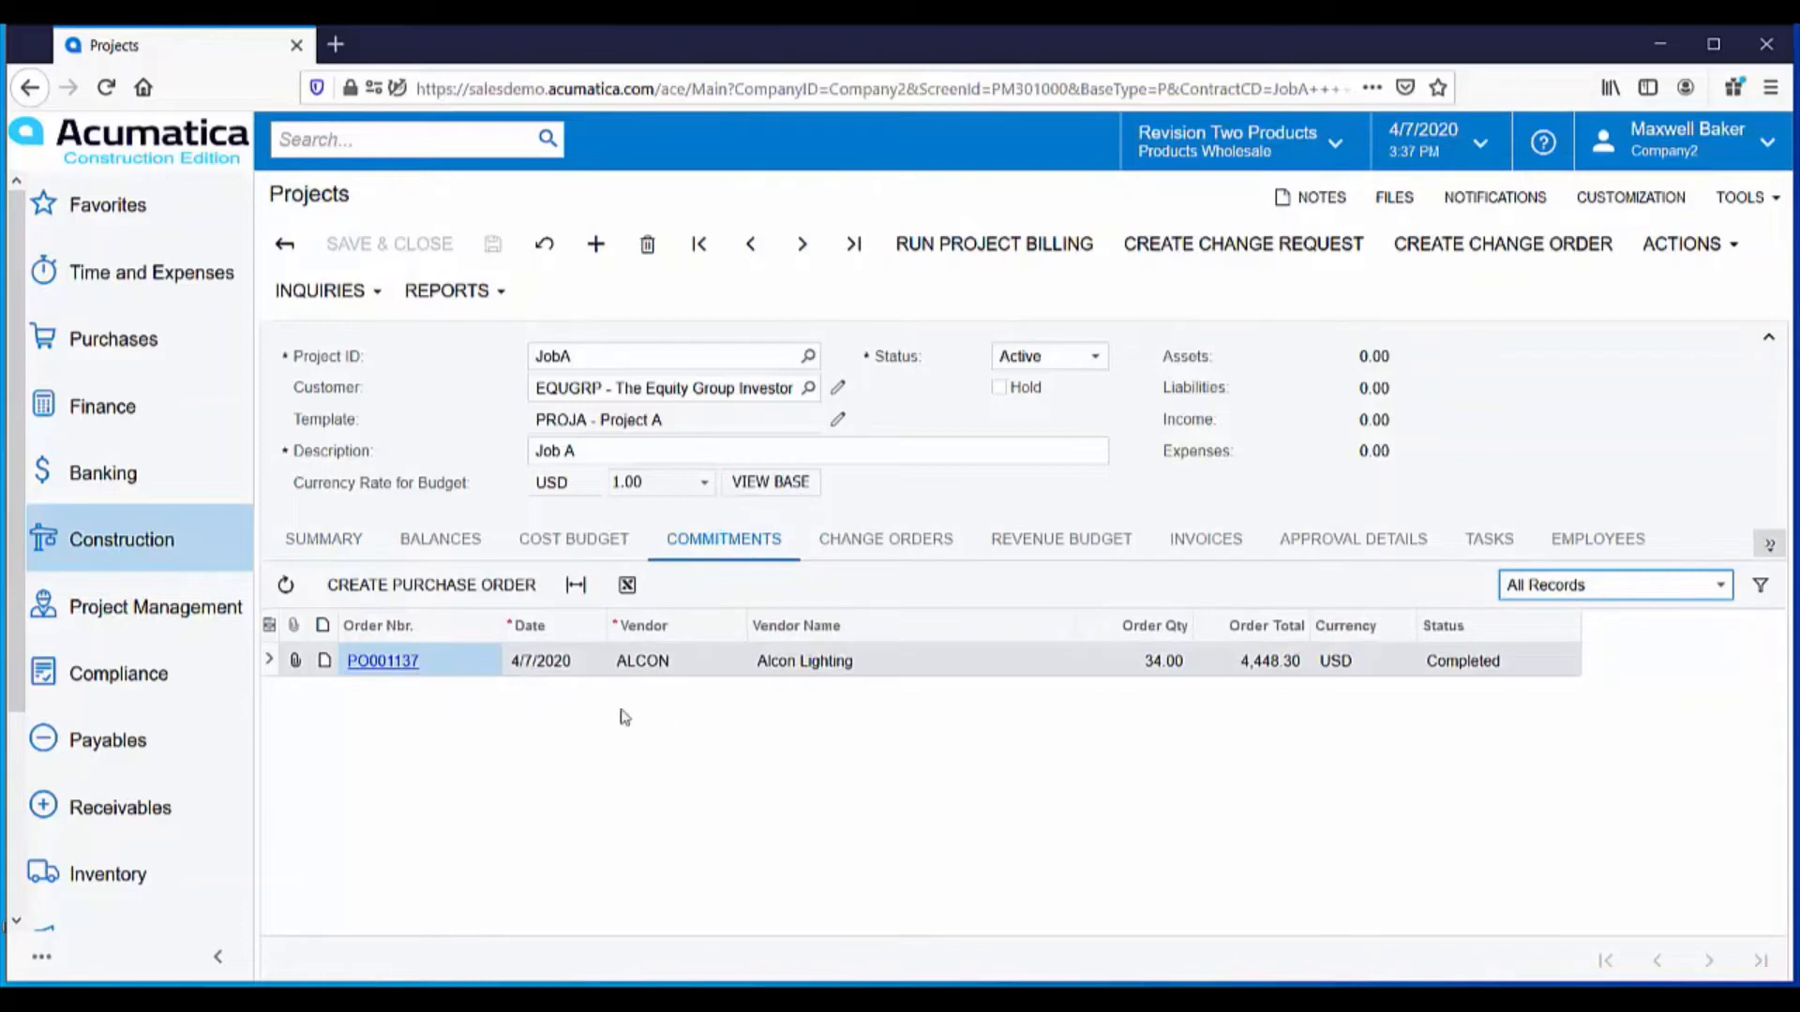
{"action": "left_click", "coordinate": [361, 668]}
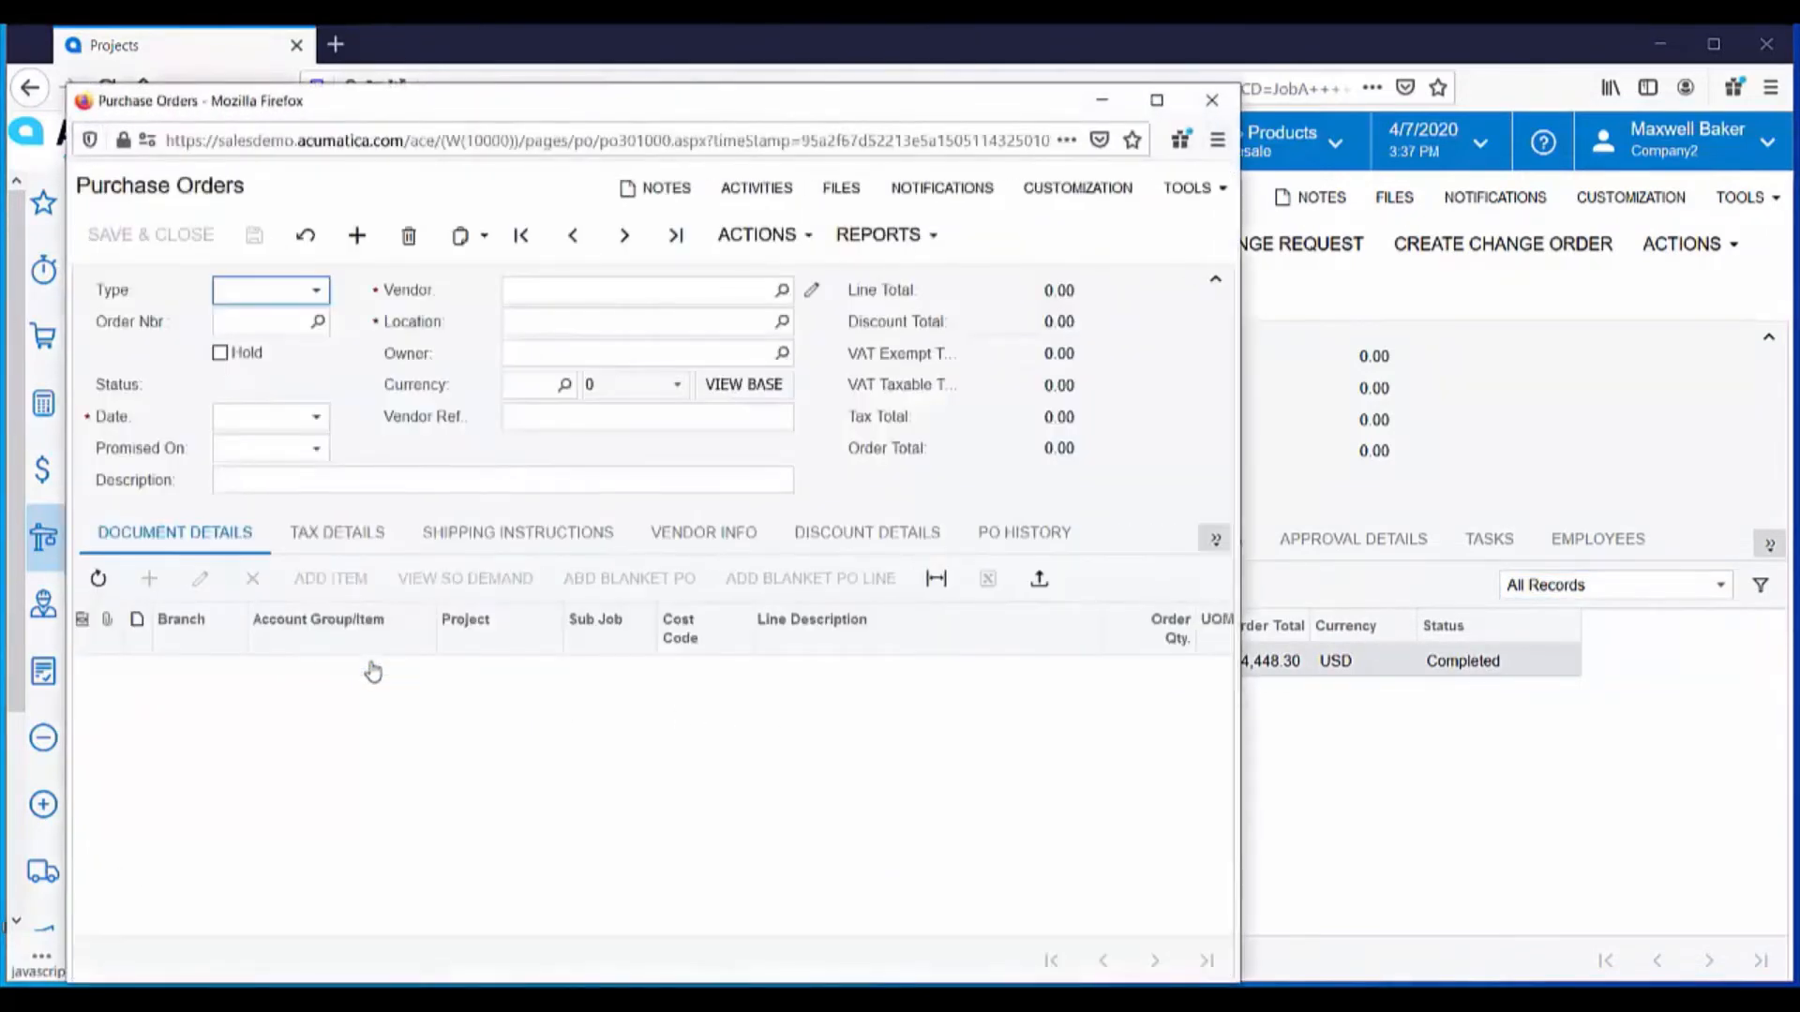
{"action": "left_click", "coordinate": [1211, 100]}
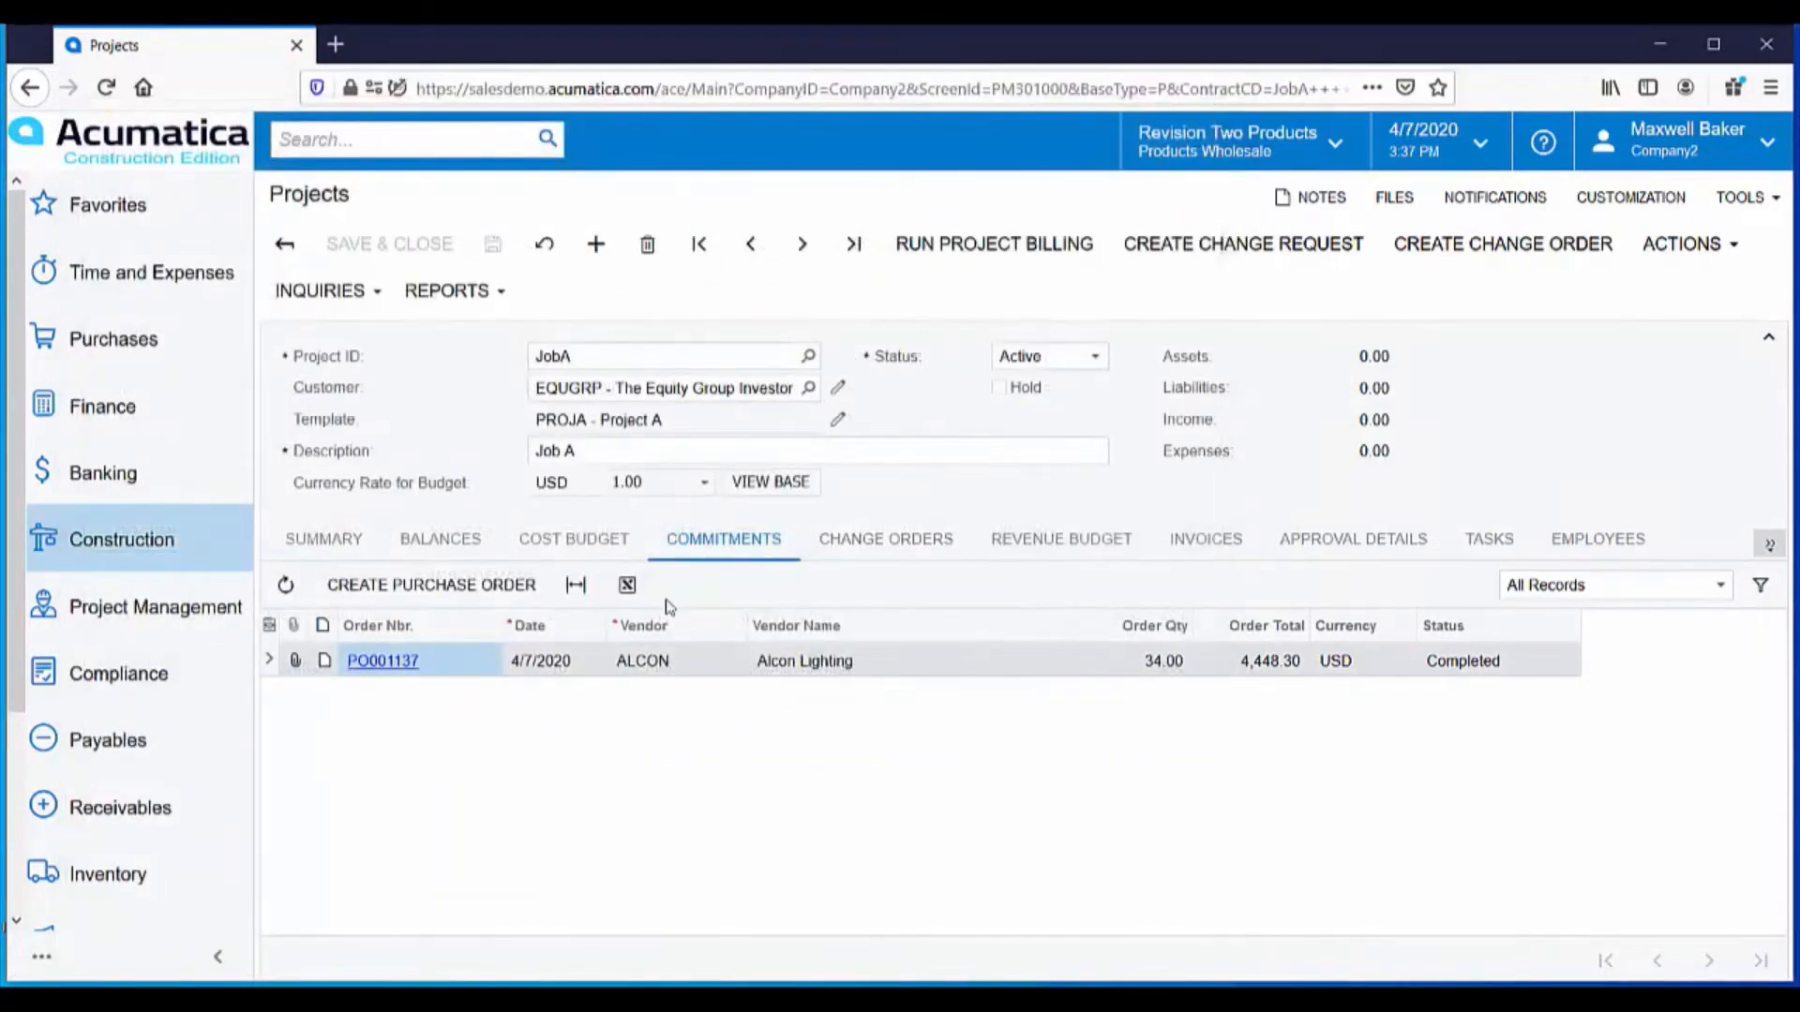
{"action": "left_click", "coordinate": [436, 551]}
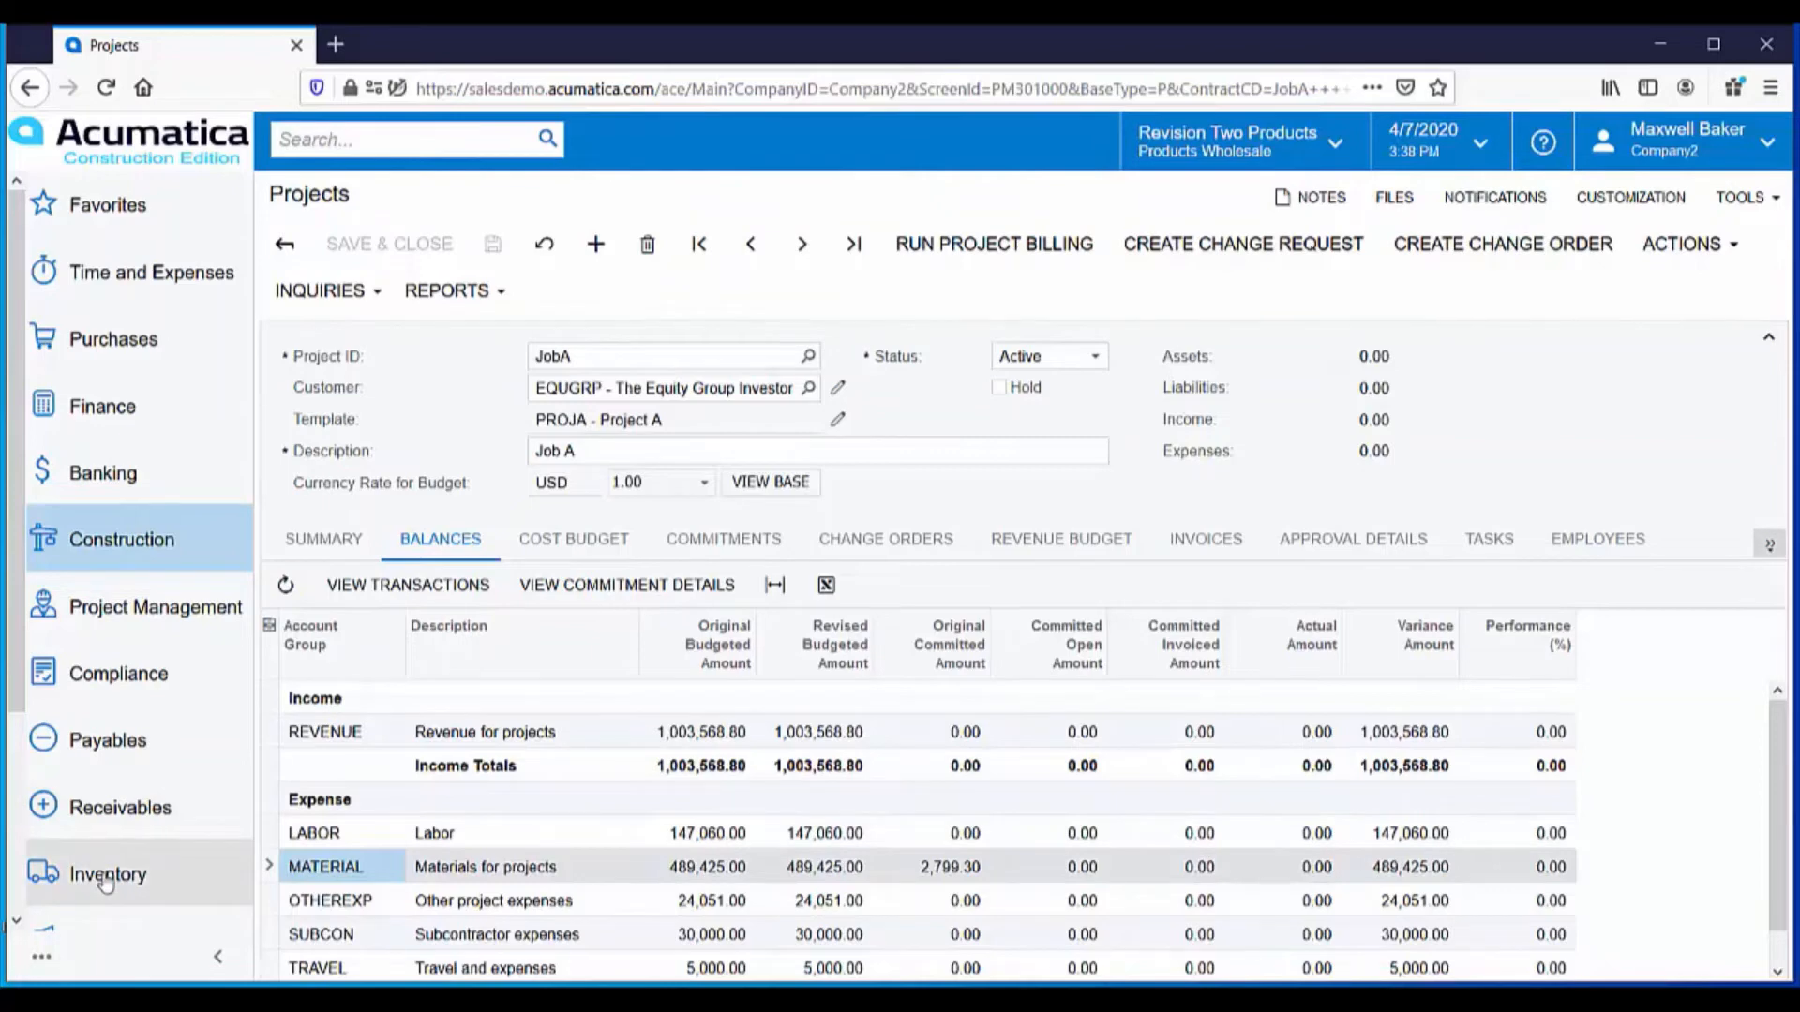
- Open the on-hold inventory issue dated 4/7/2020, take it off hold and release it
{"action": "left_click", "coordinate": [107, 883]}
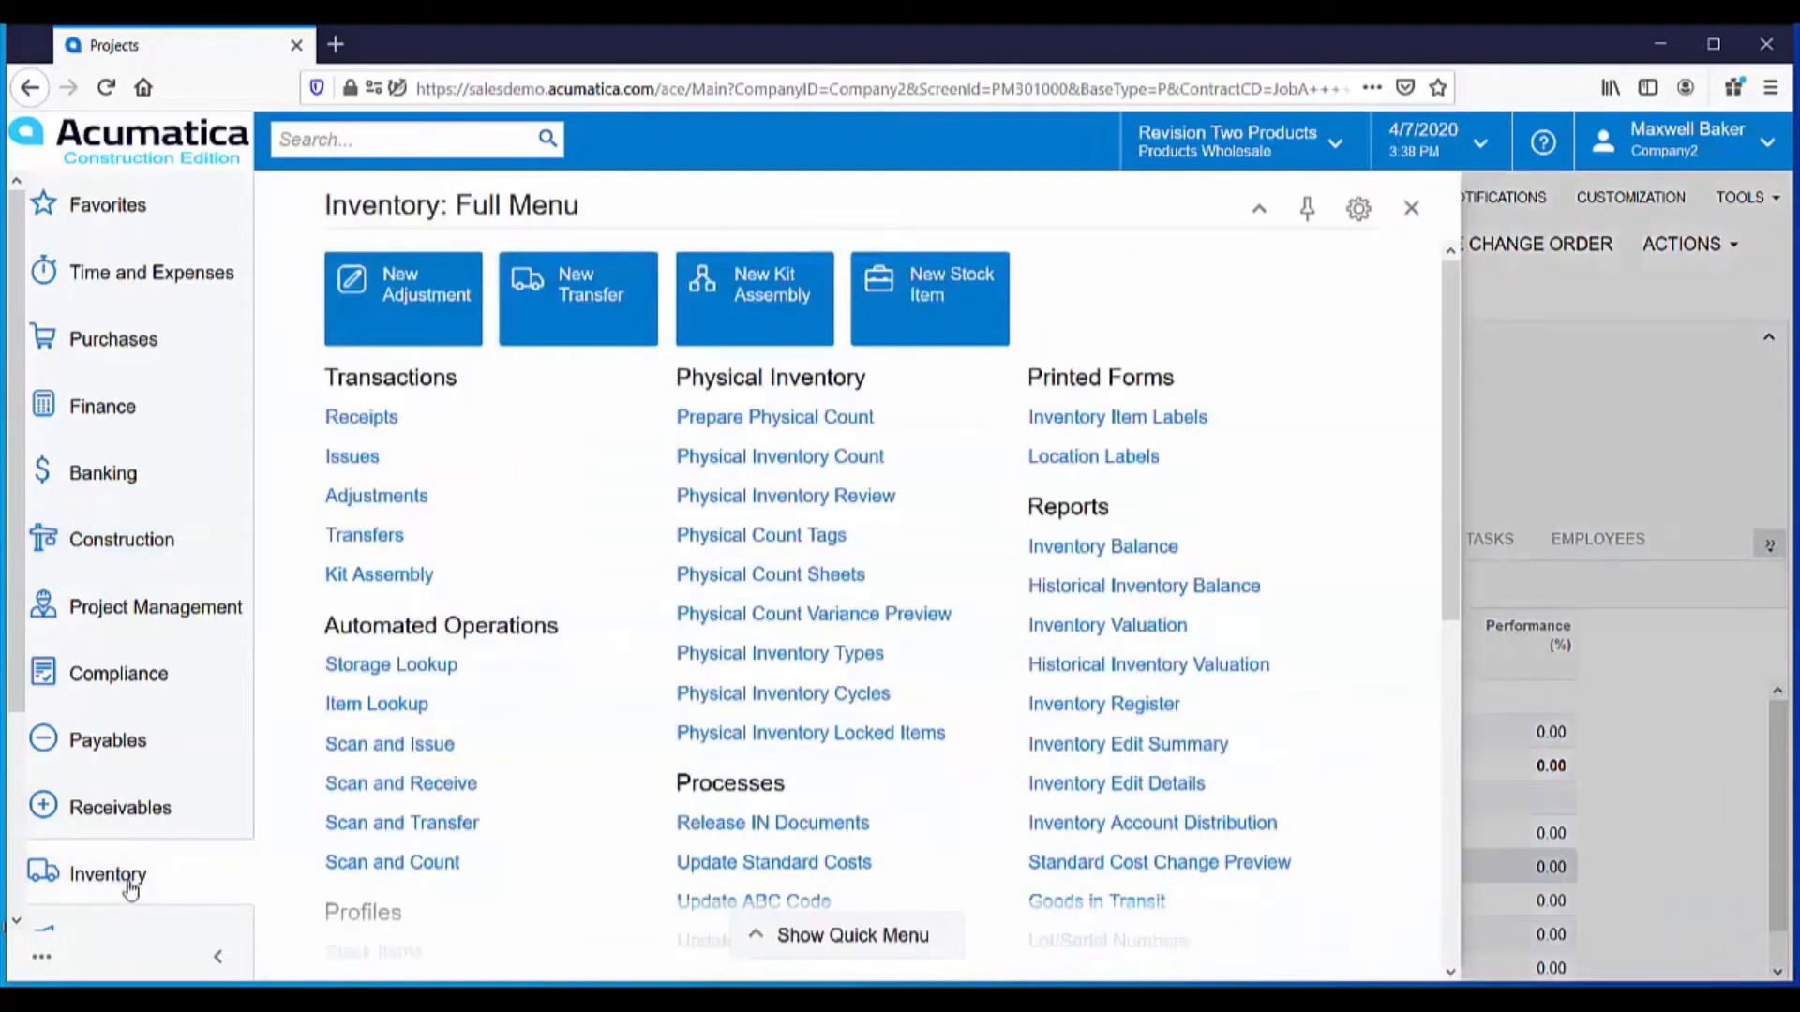
{"action": "left_click", "coordinate": [364, 459]}
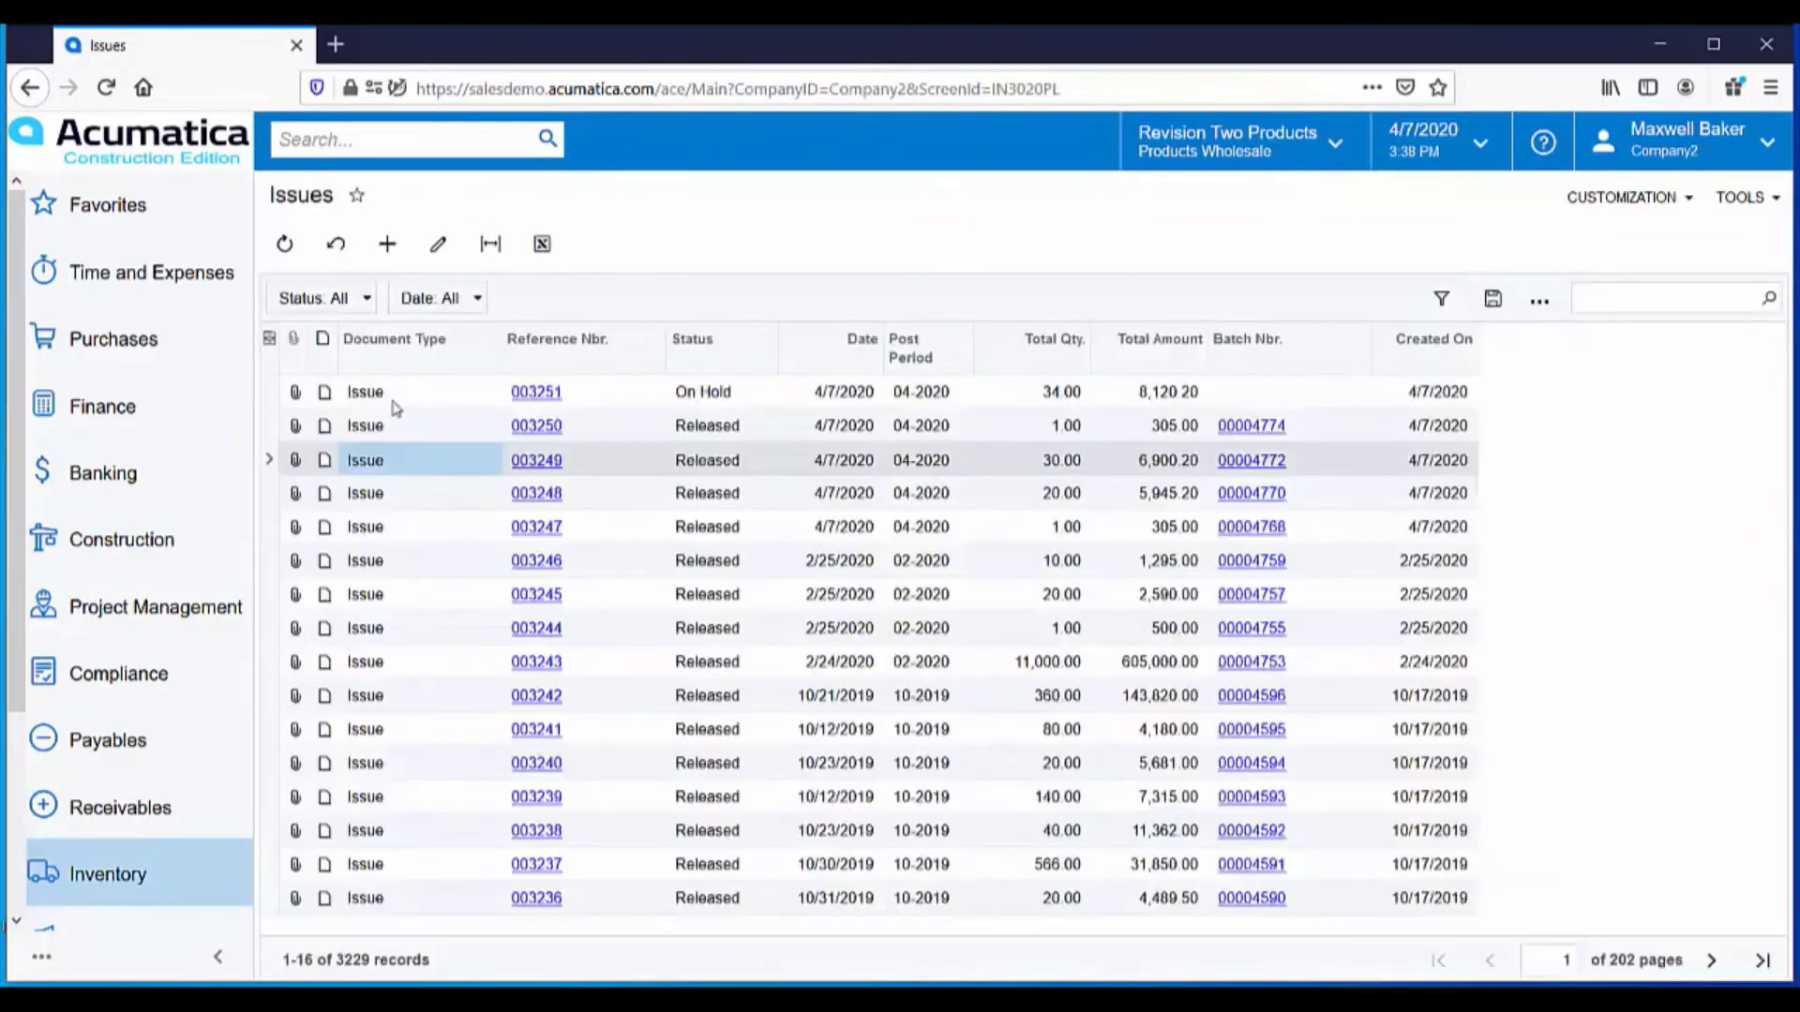
{"action": "left_click", "coordinate": [538, 394]}
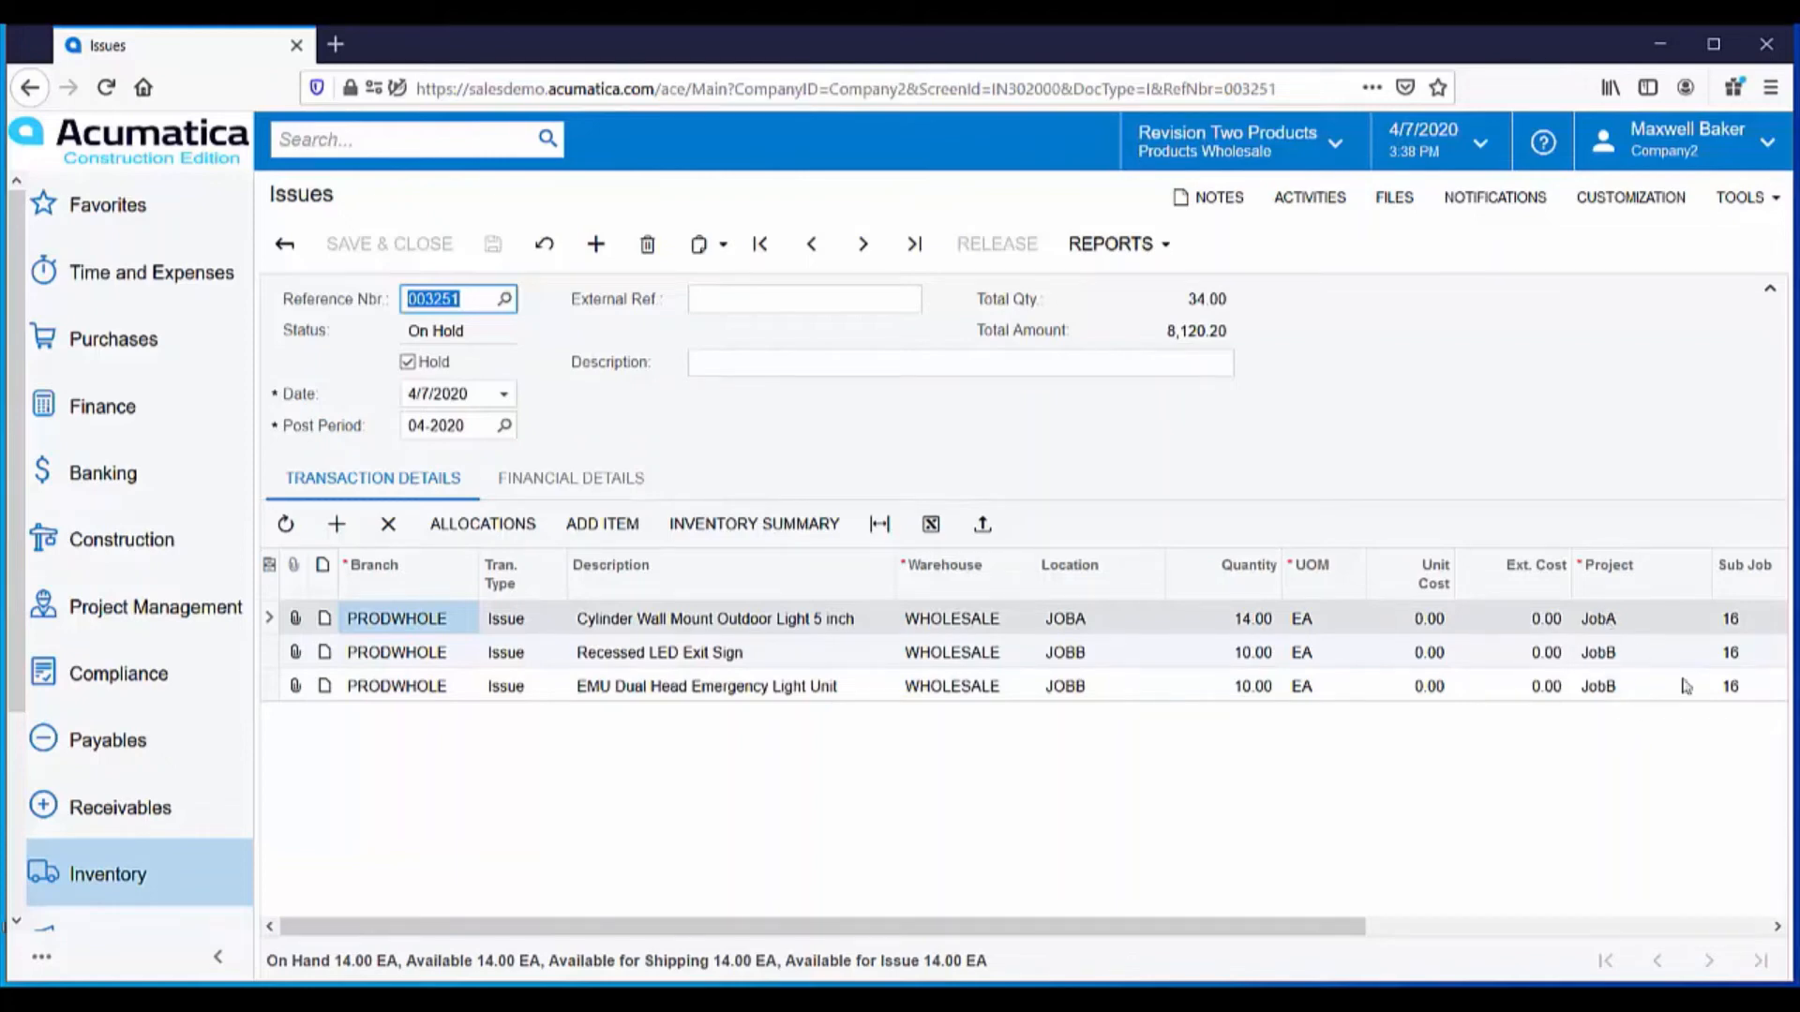
{"action": "left_click_drag", "start_coordinate": [1348, 928], "coordinate": [1604, 928]}
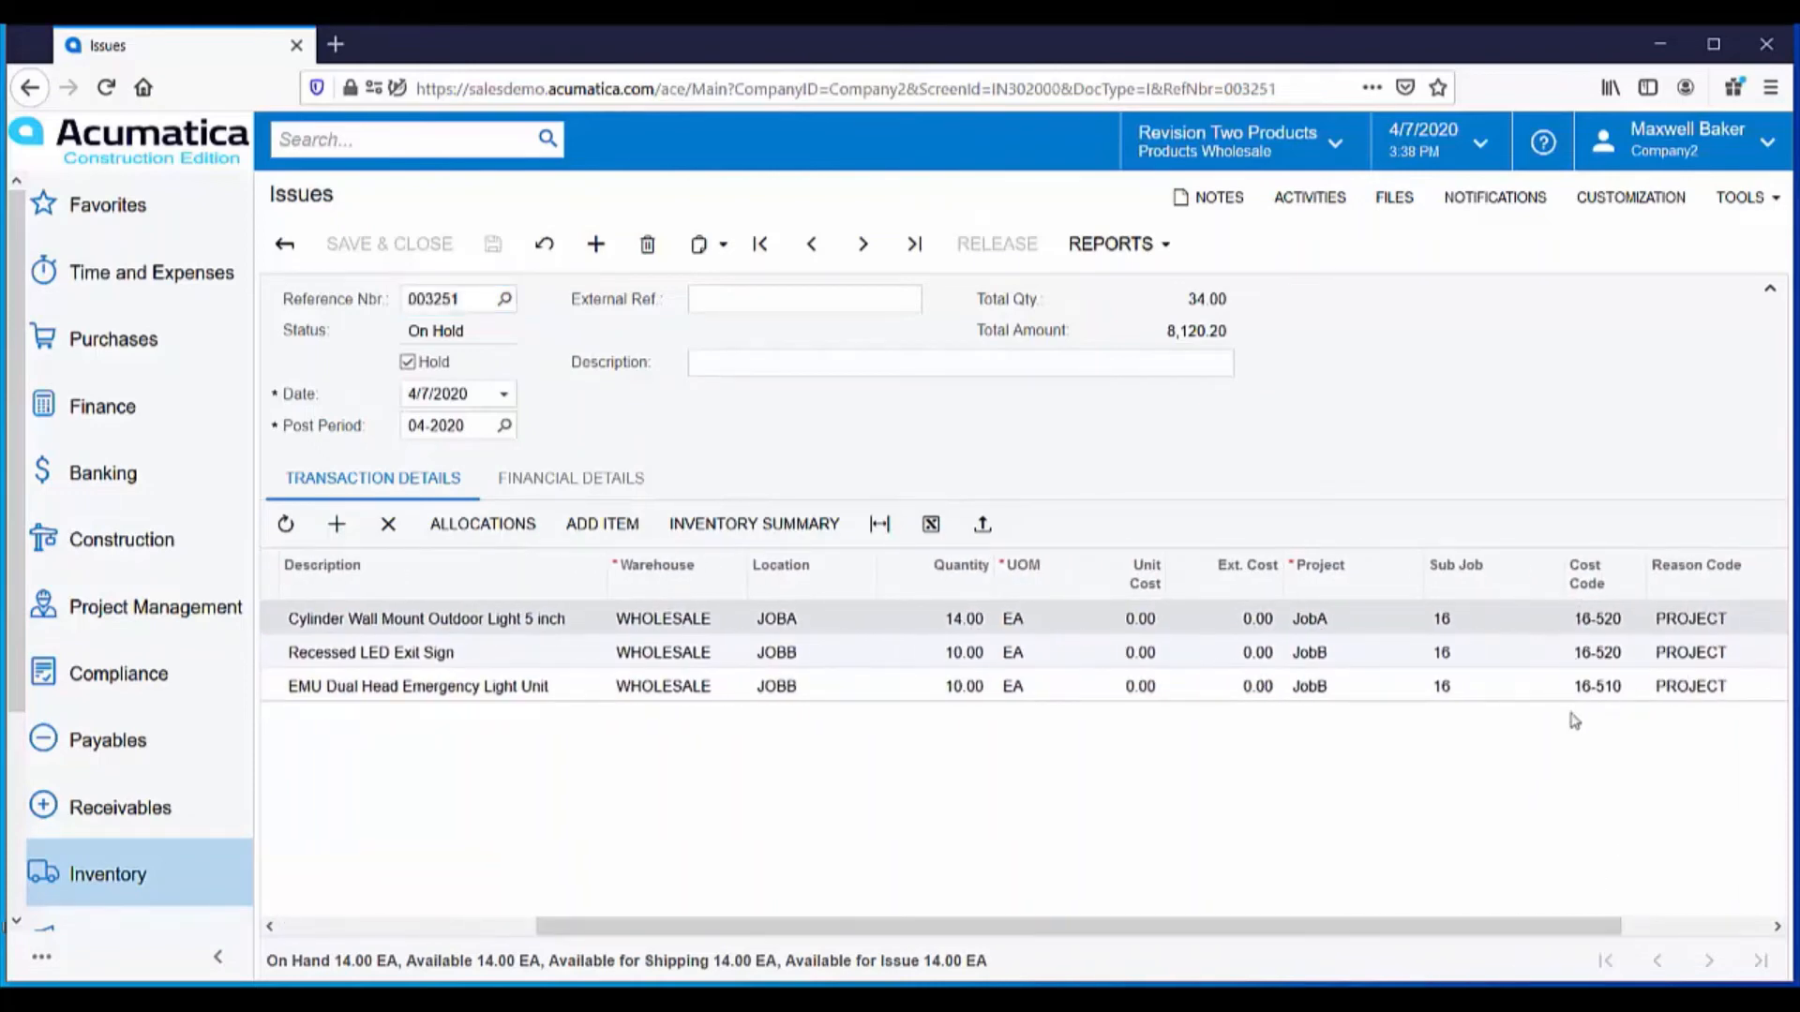
{"action": "left_click_drag", "start_coordinate": [1415, 928], "coordinate": [1153, 931]}
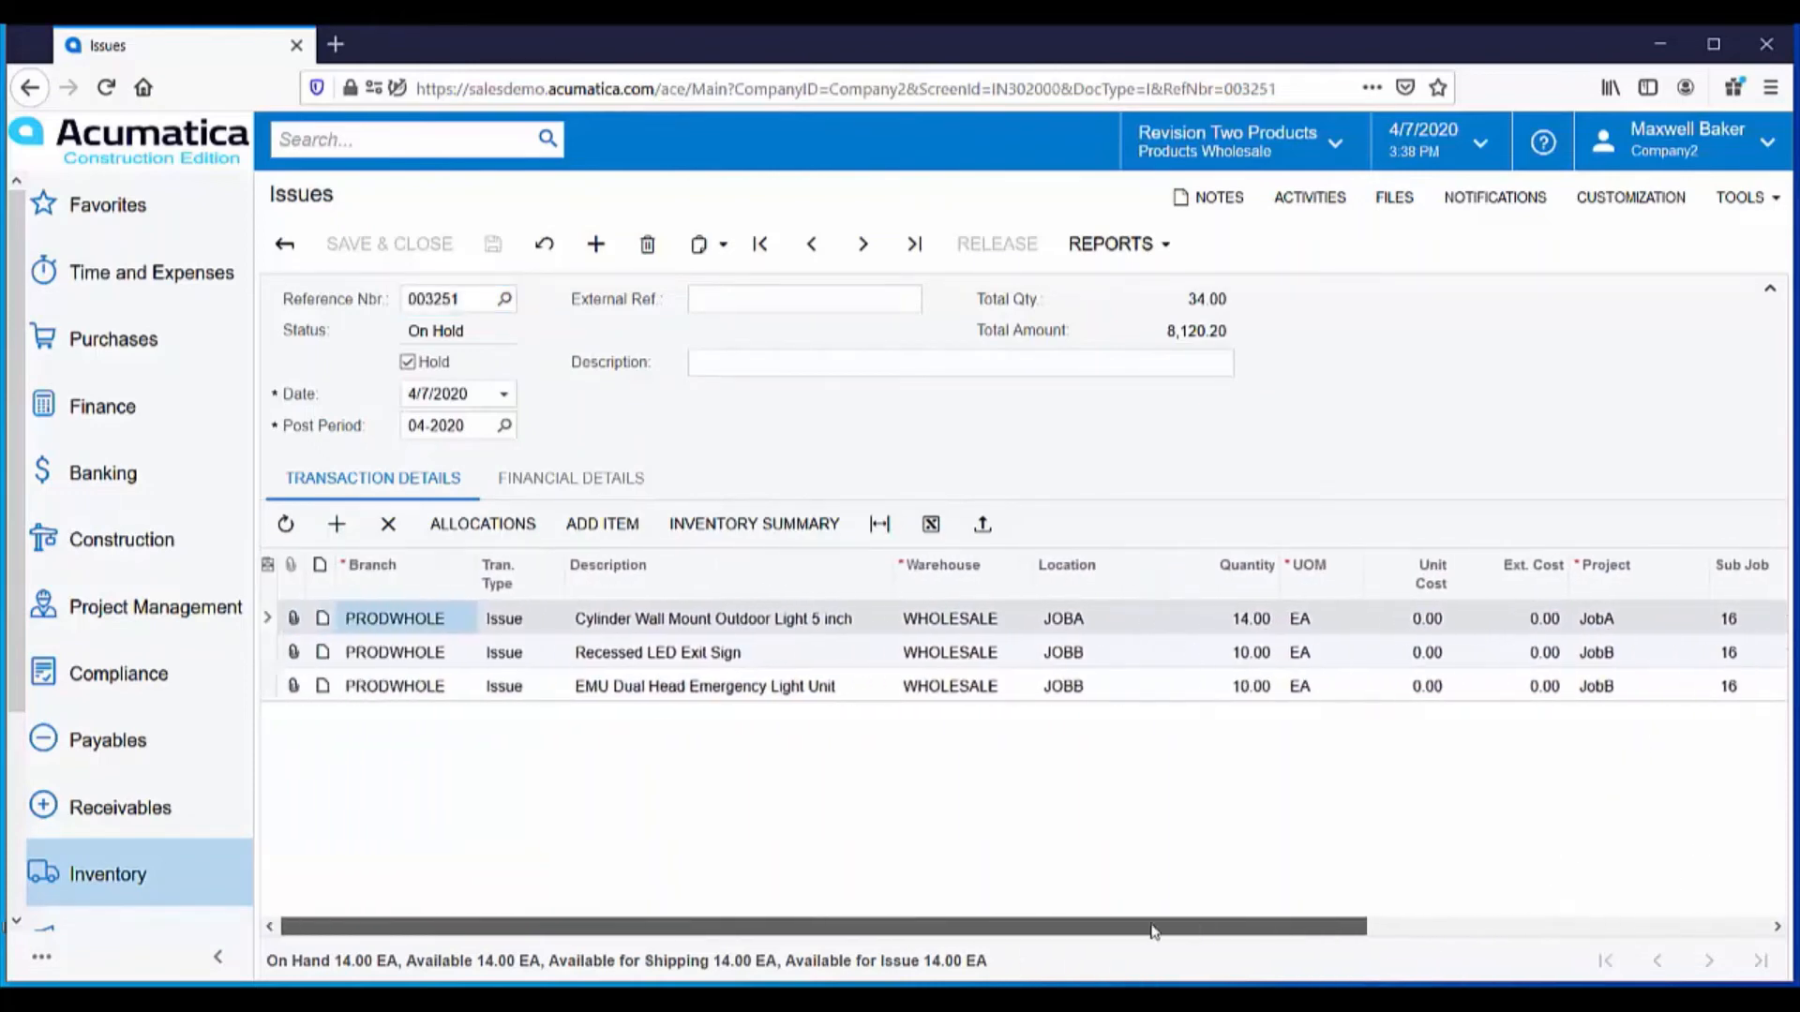
{"action": "left_click", "coordinate": [409, 363]}
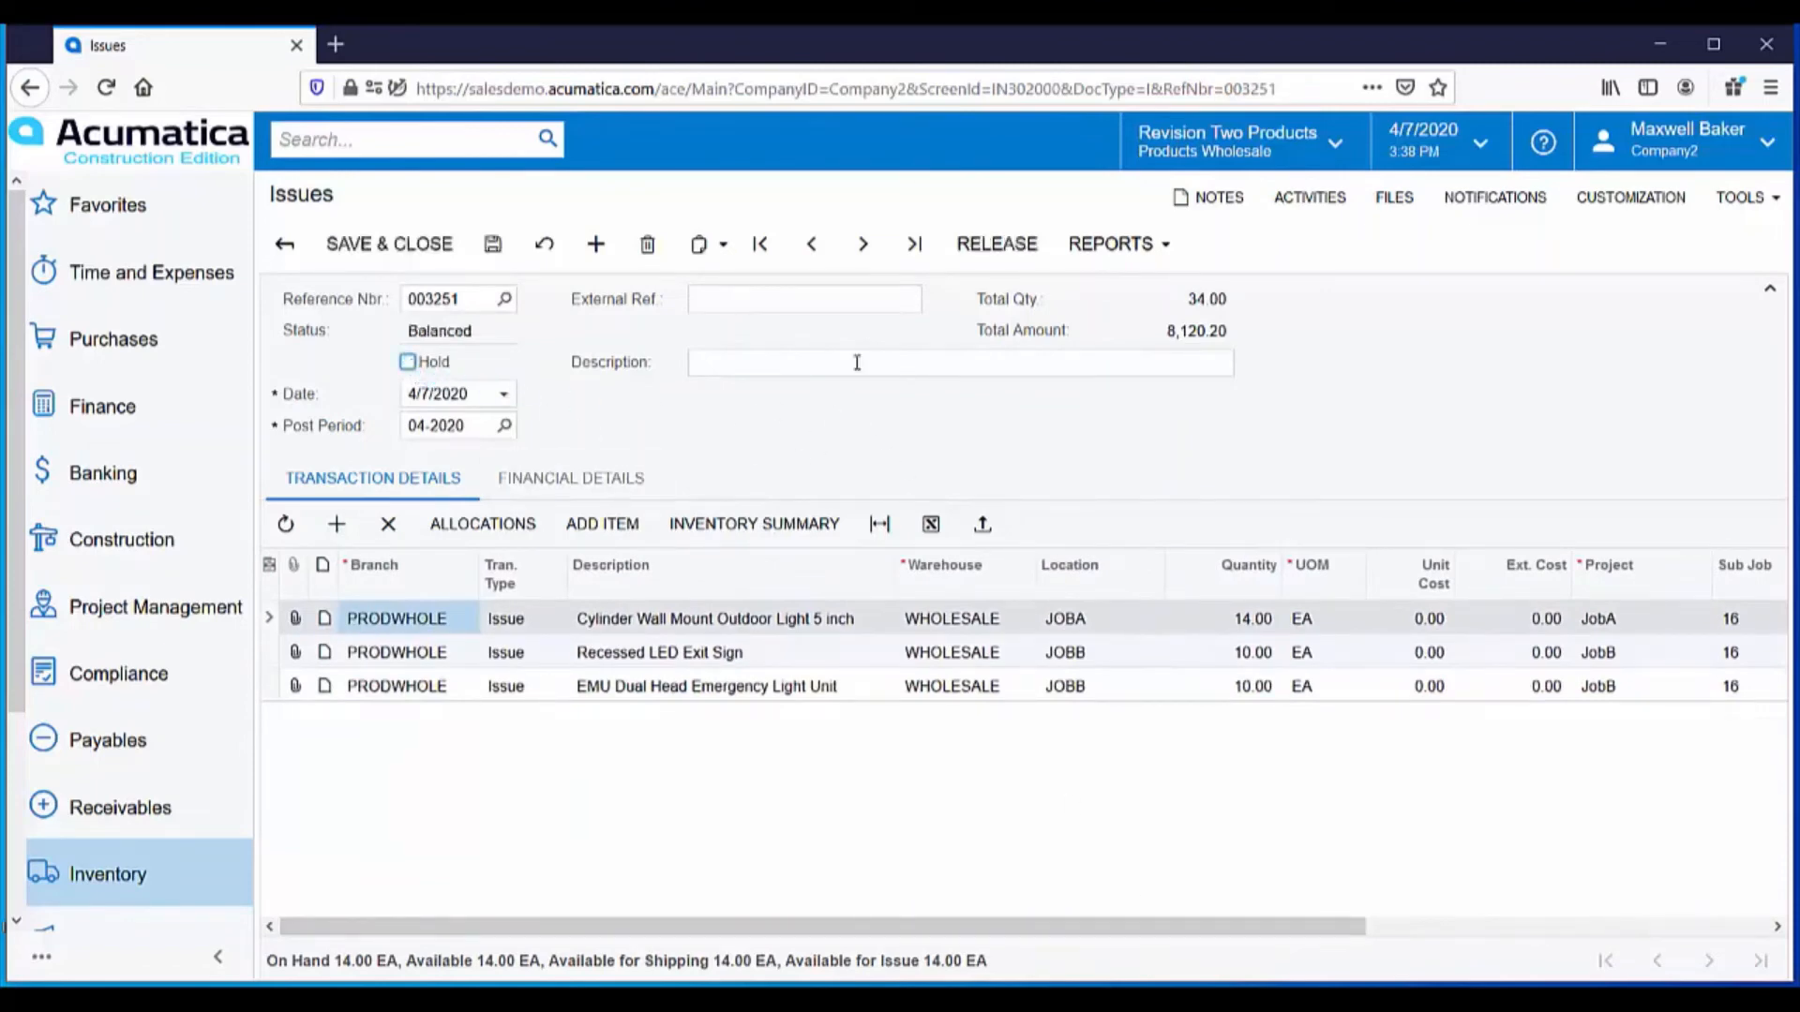
{"action": "left_click", "coordinate": [1000, 254]}
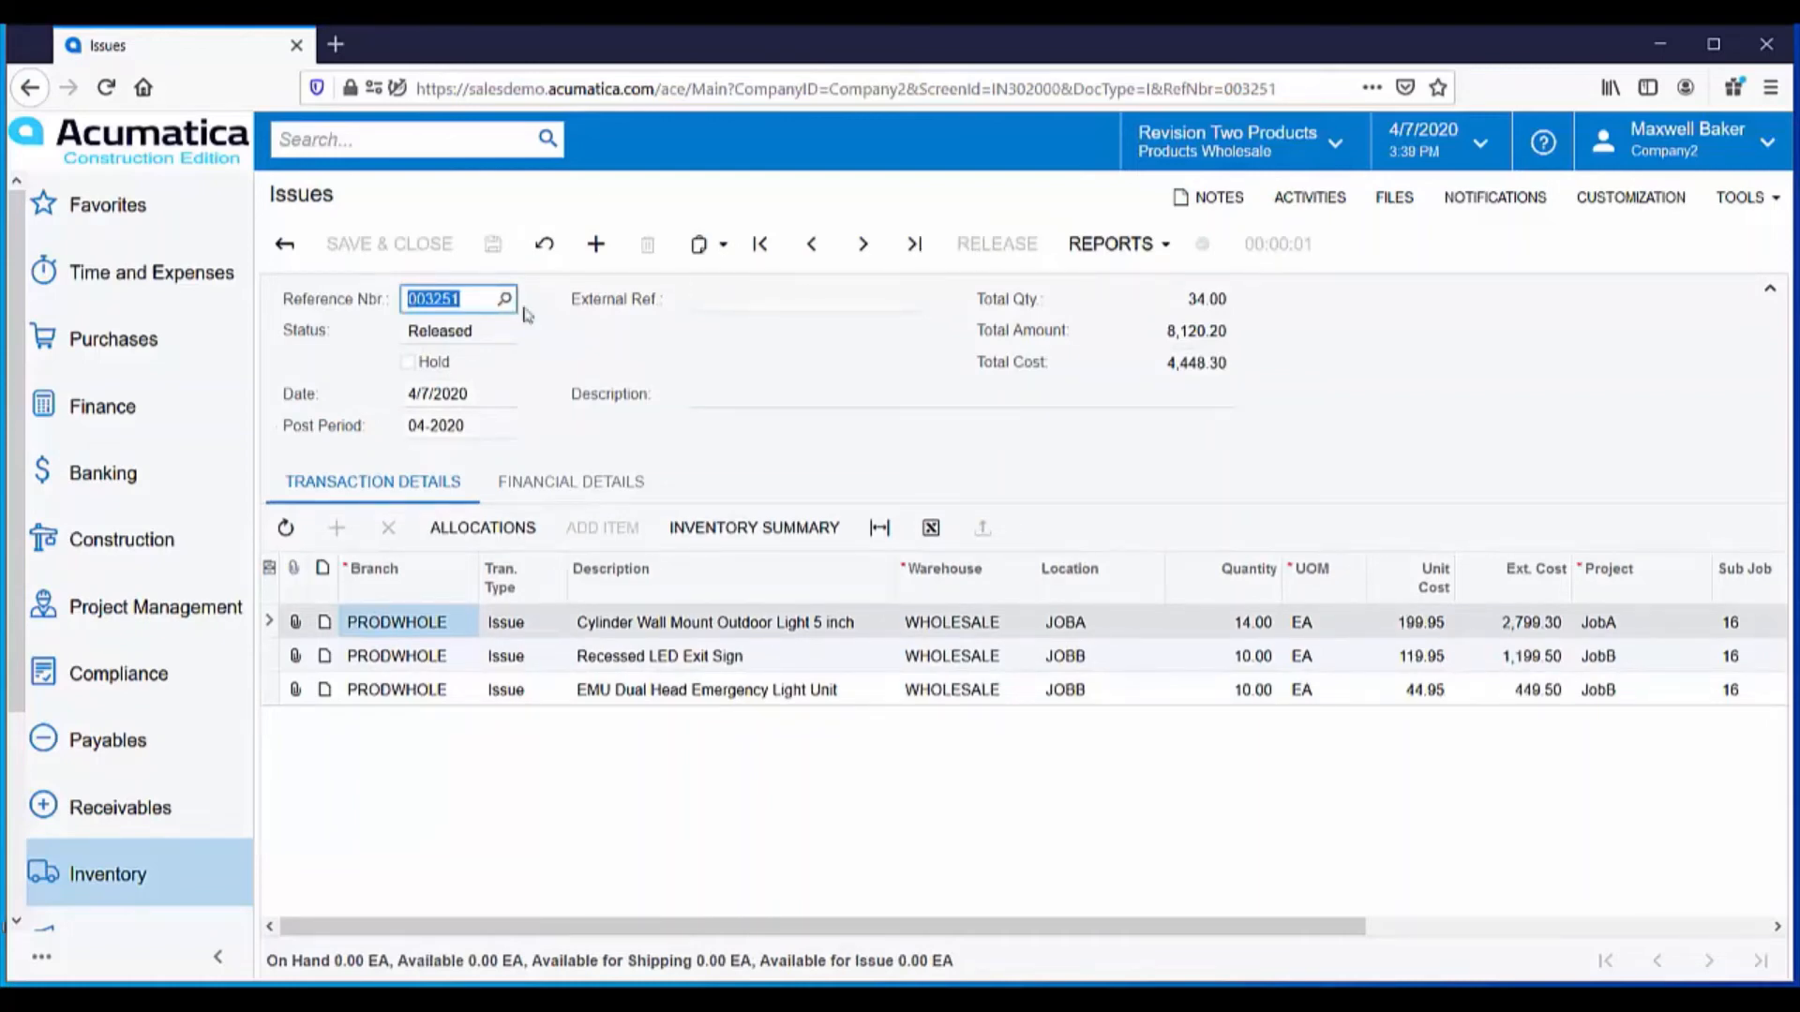
- Review project JobA's balances and its cost budget down to the exterior lighting material line, cost code 16-520
{"action": "left_click", "coordinate": [168, 551]}
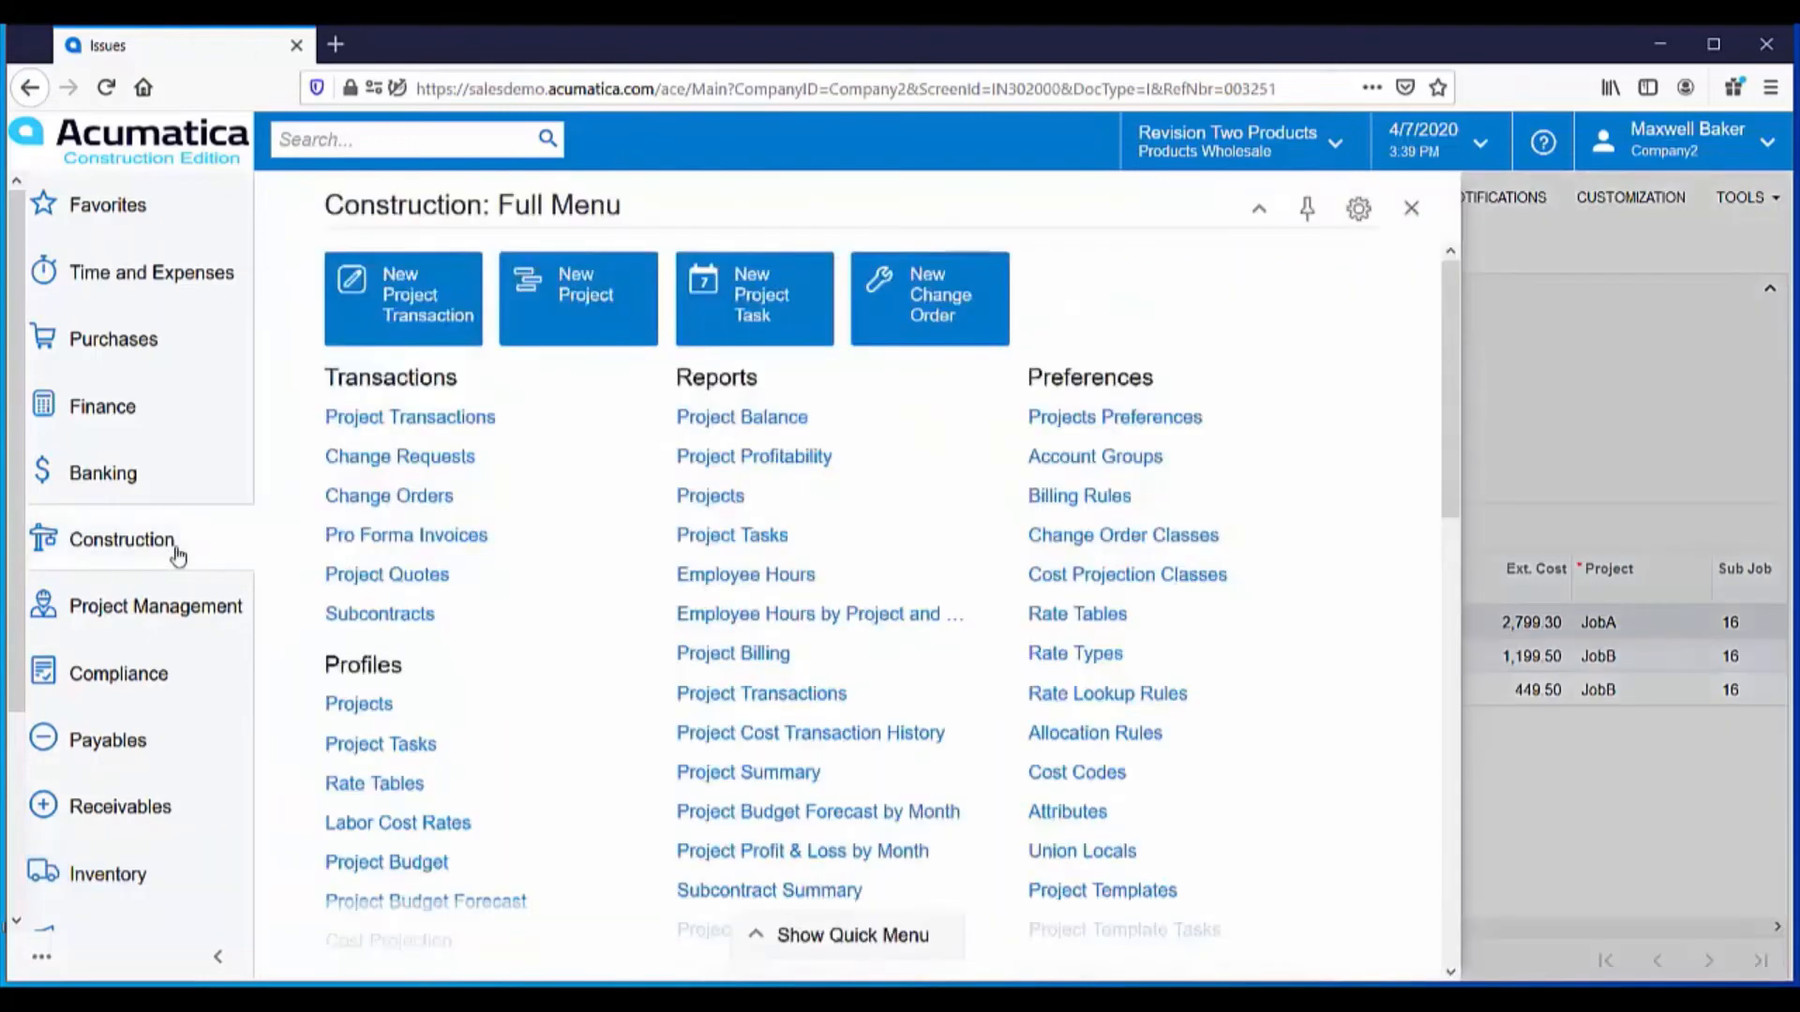
{"action": "left_click", "coordinate": [361, 705]}
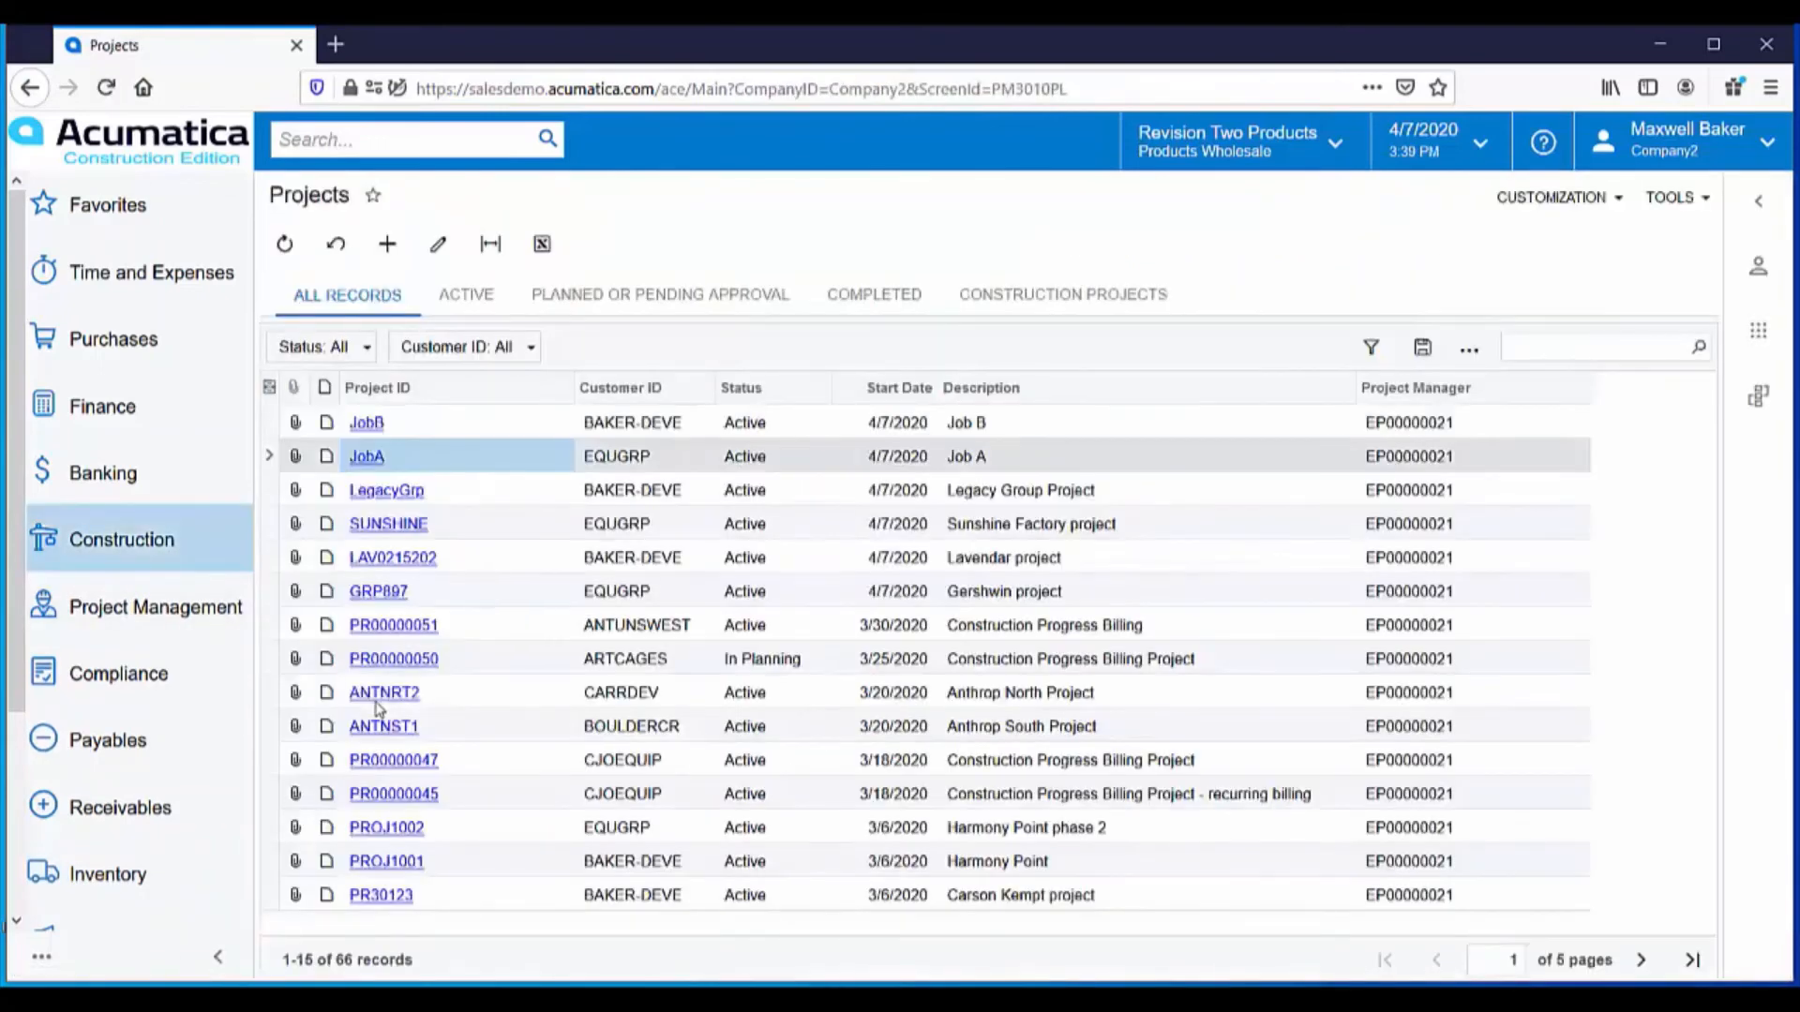
{"action": "left_click", "coordinate": [376, 458]}
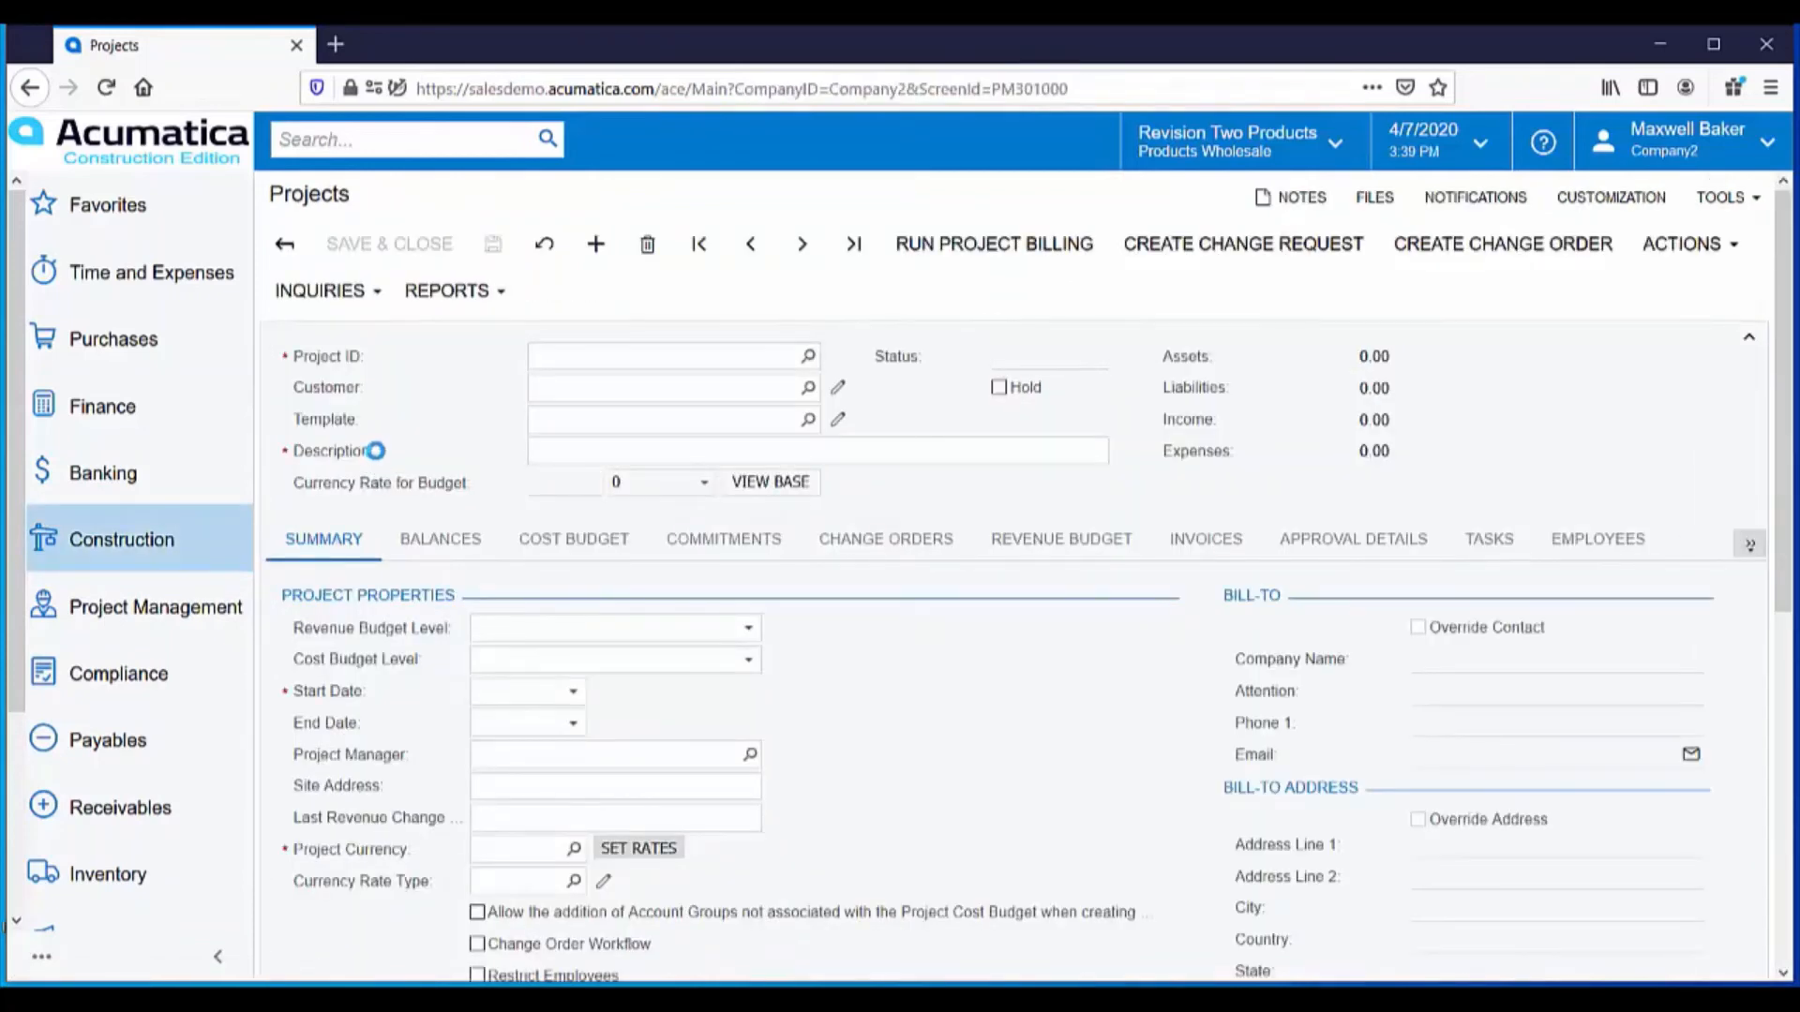
{"action": "left_click", "coordinate": [433, 550]}
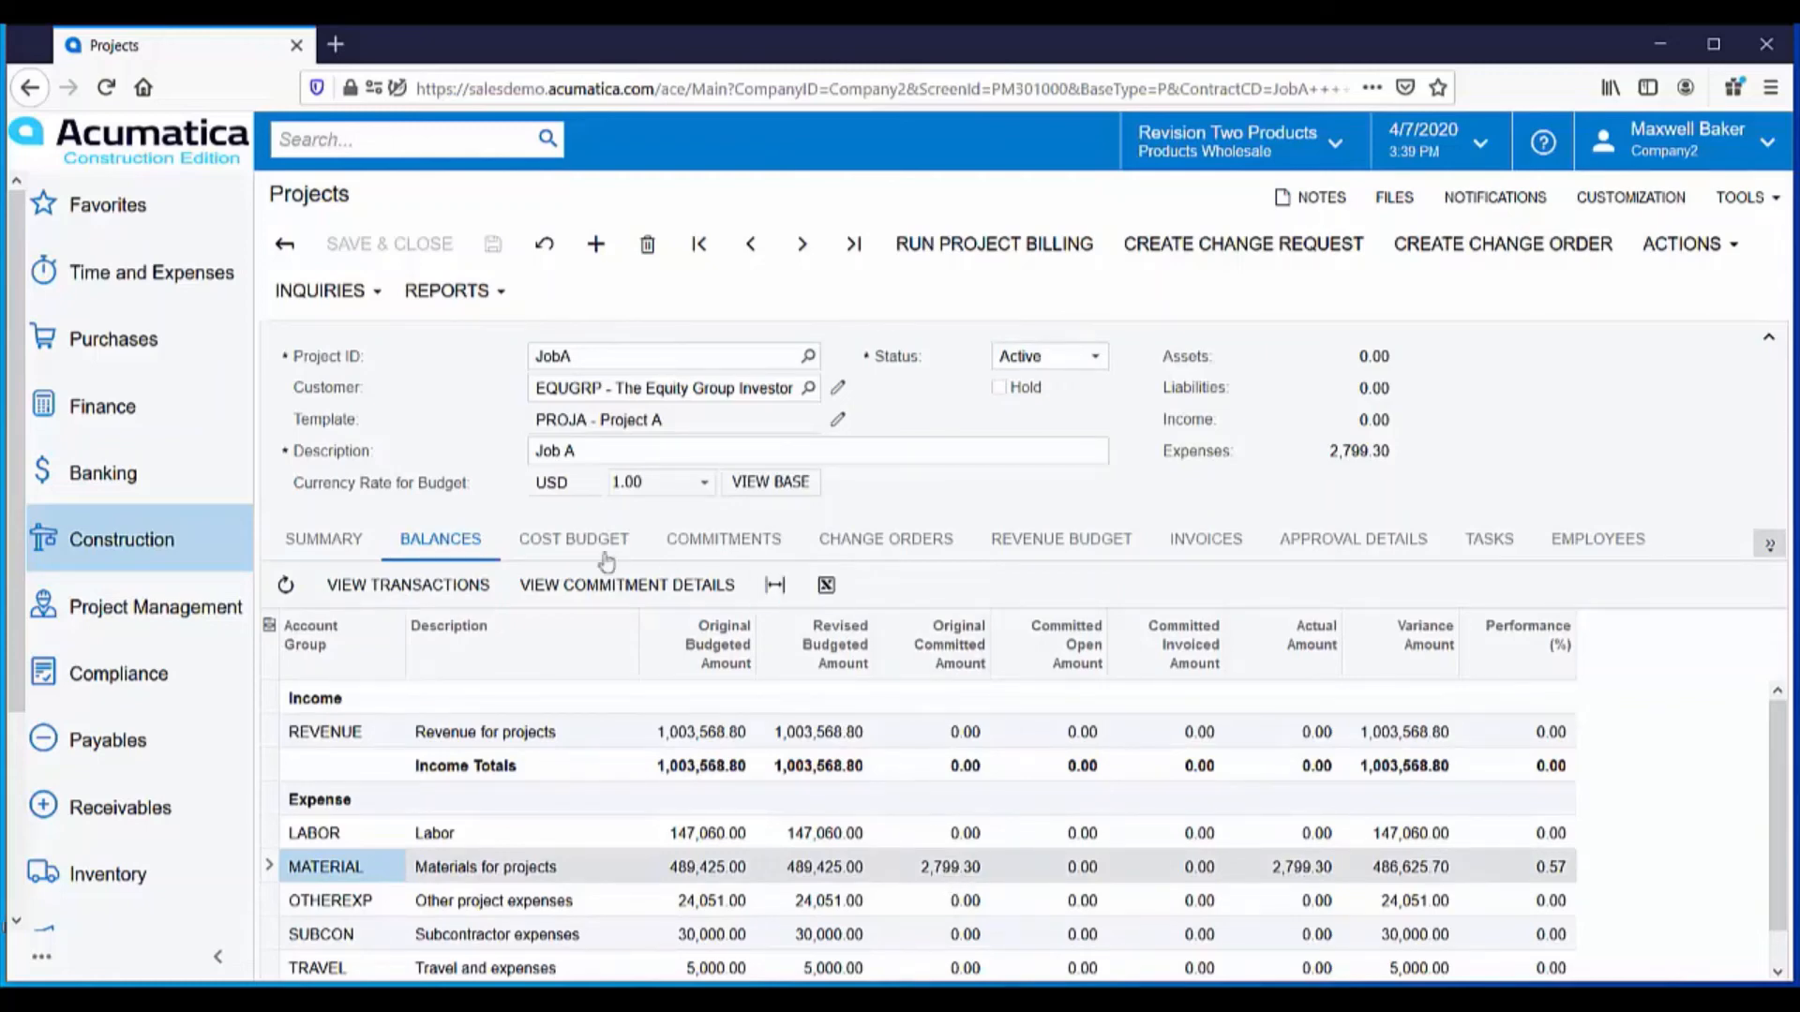
{"action": "left_click", "coordinate": [560, 543]}
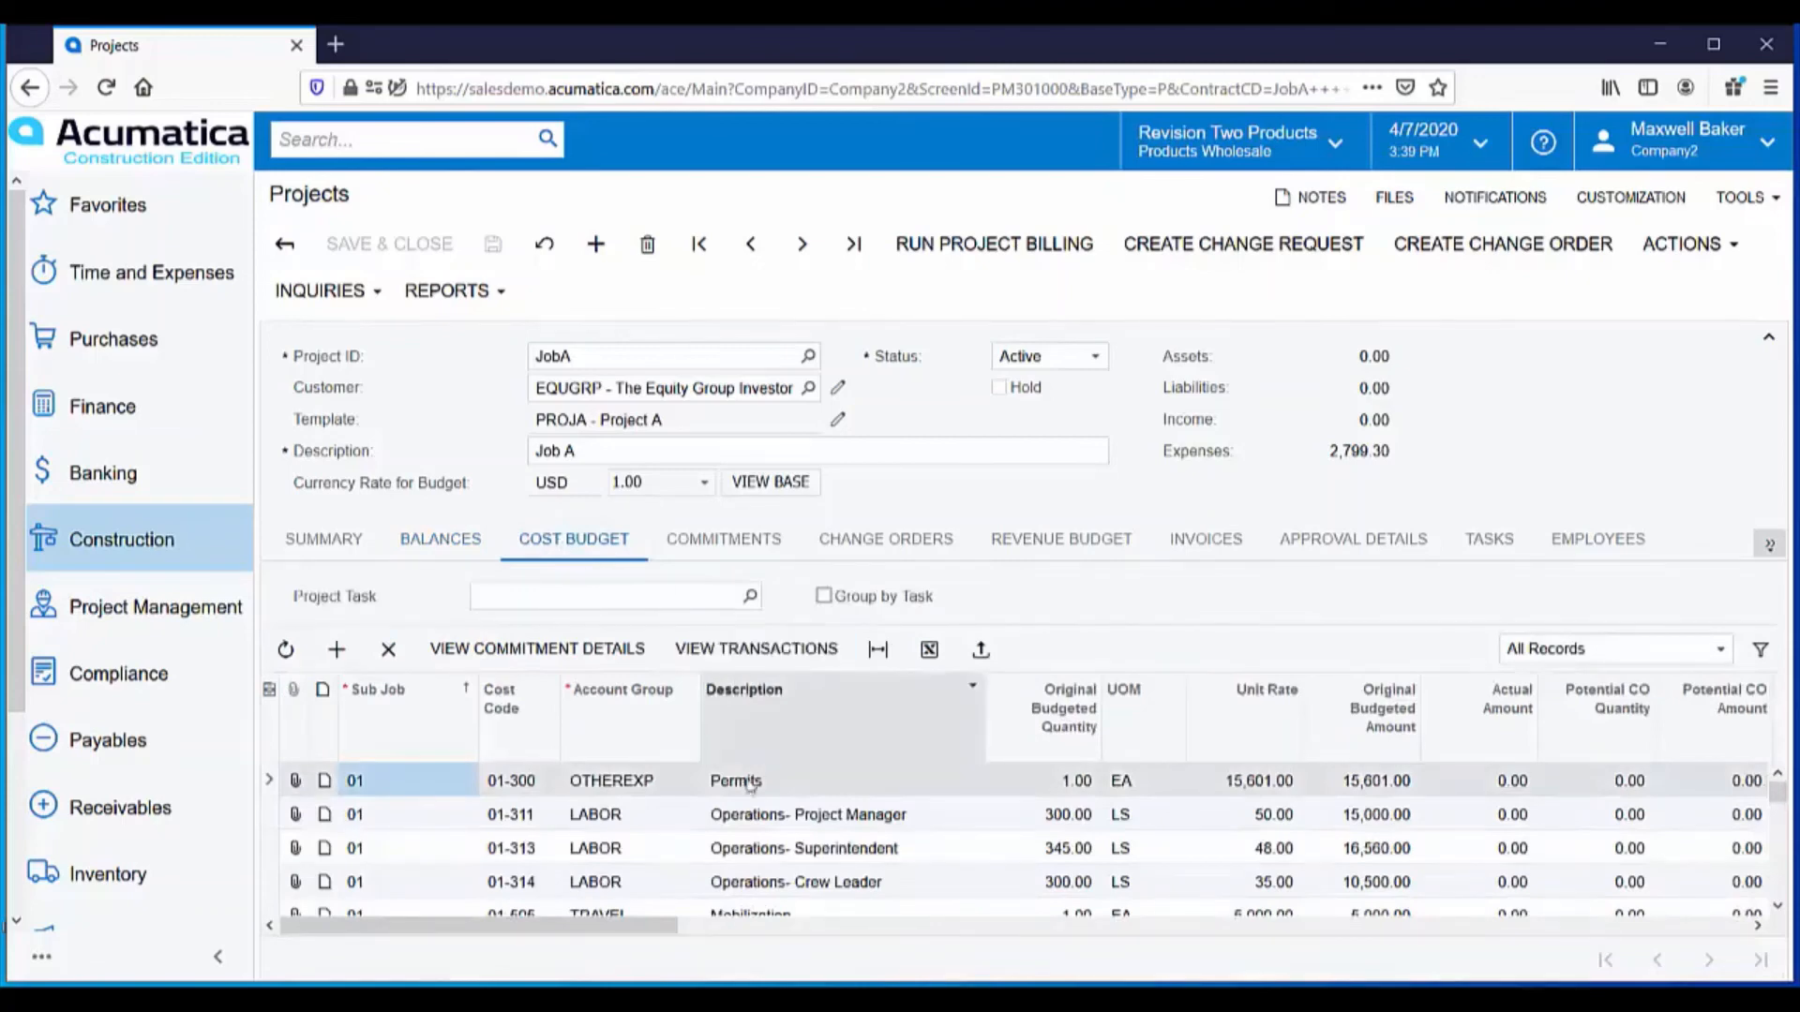
{"action": "scroll", "coordinate": [781, 841], "scroll_direction": "down", "scroll_amount": 10}
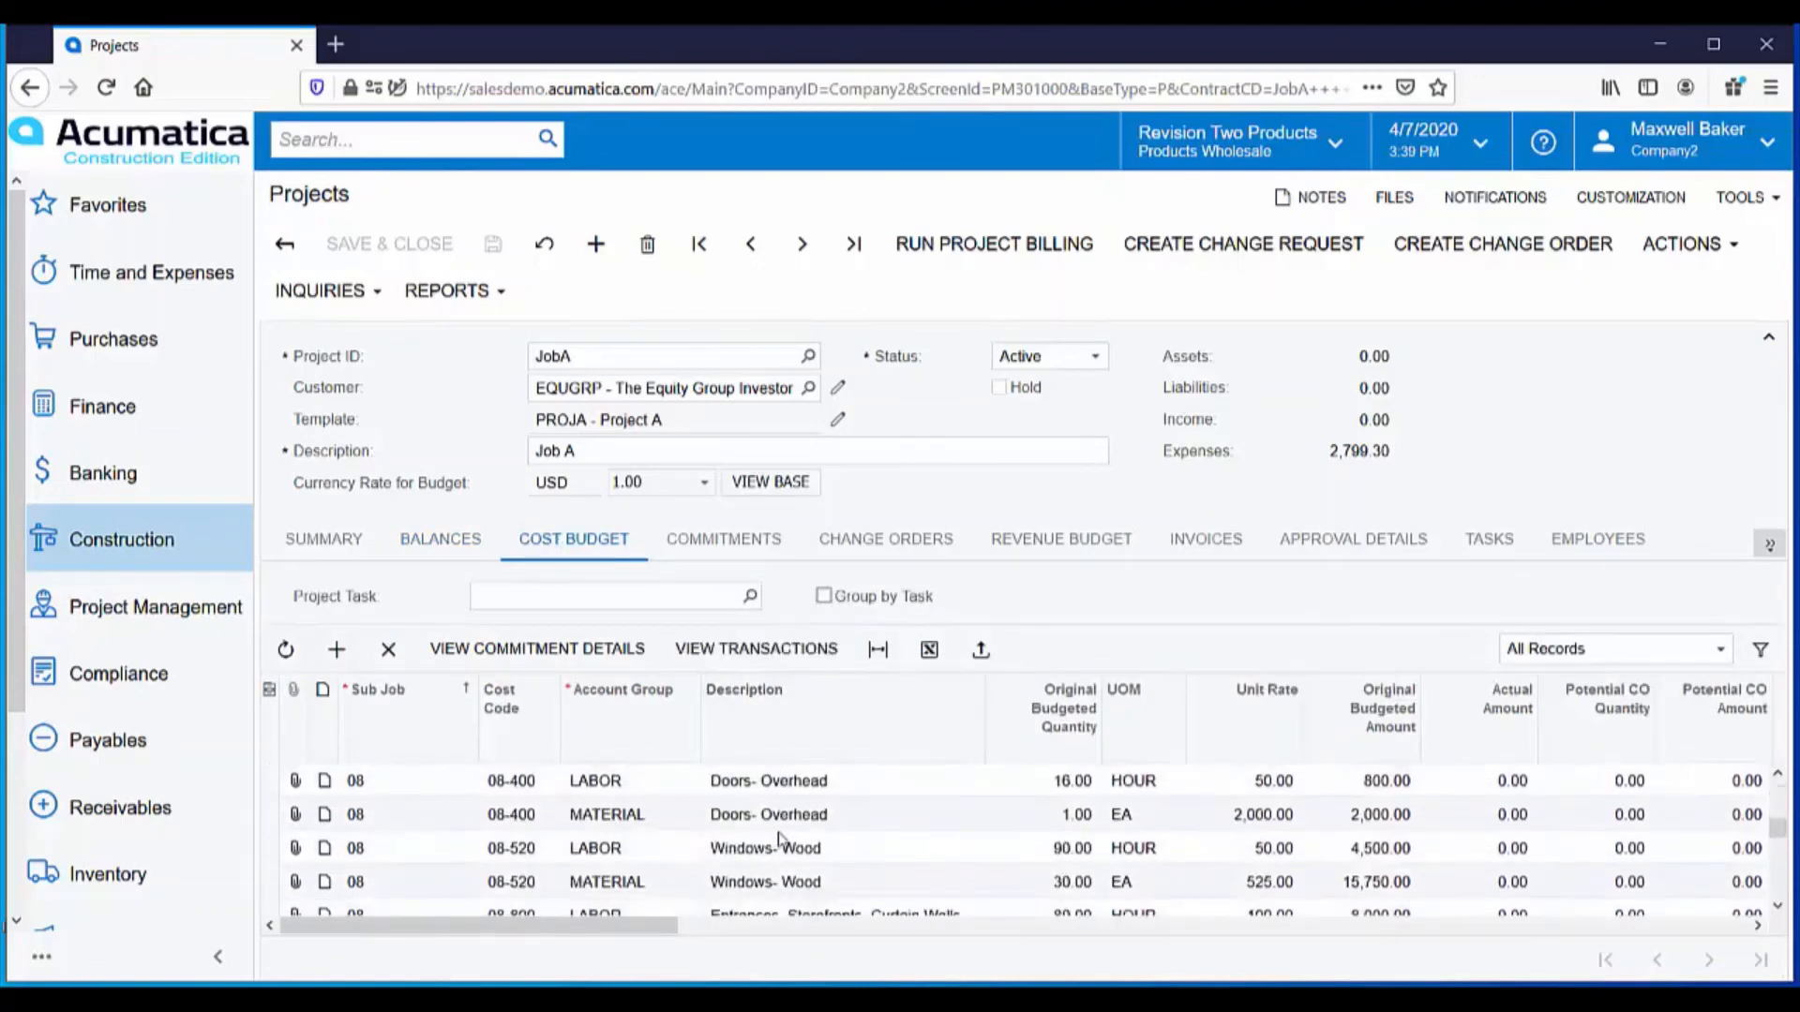
{"action": "scroll", "coordinate": [781, 841], "scroll_direction": "down", "scroll_amount": 3}
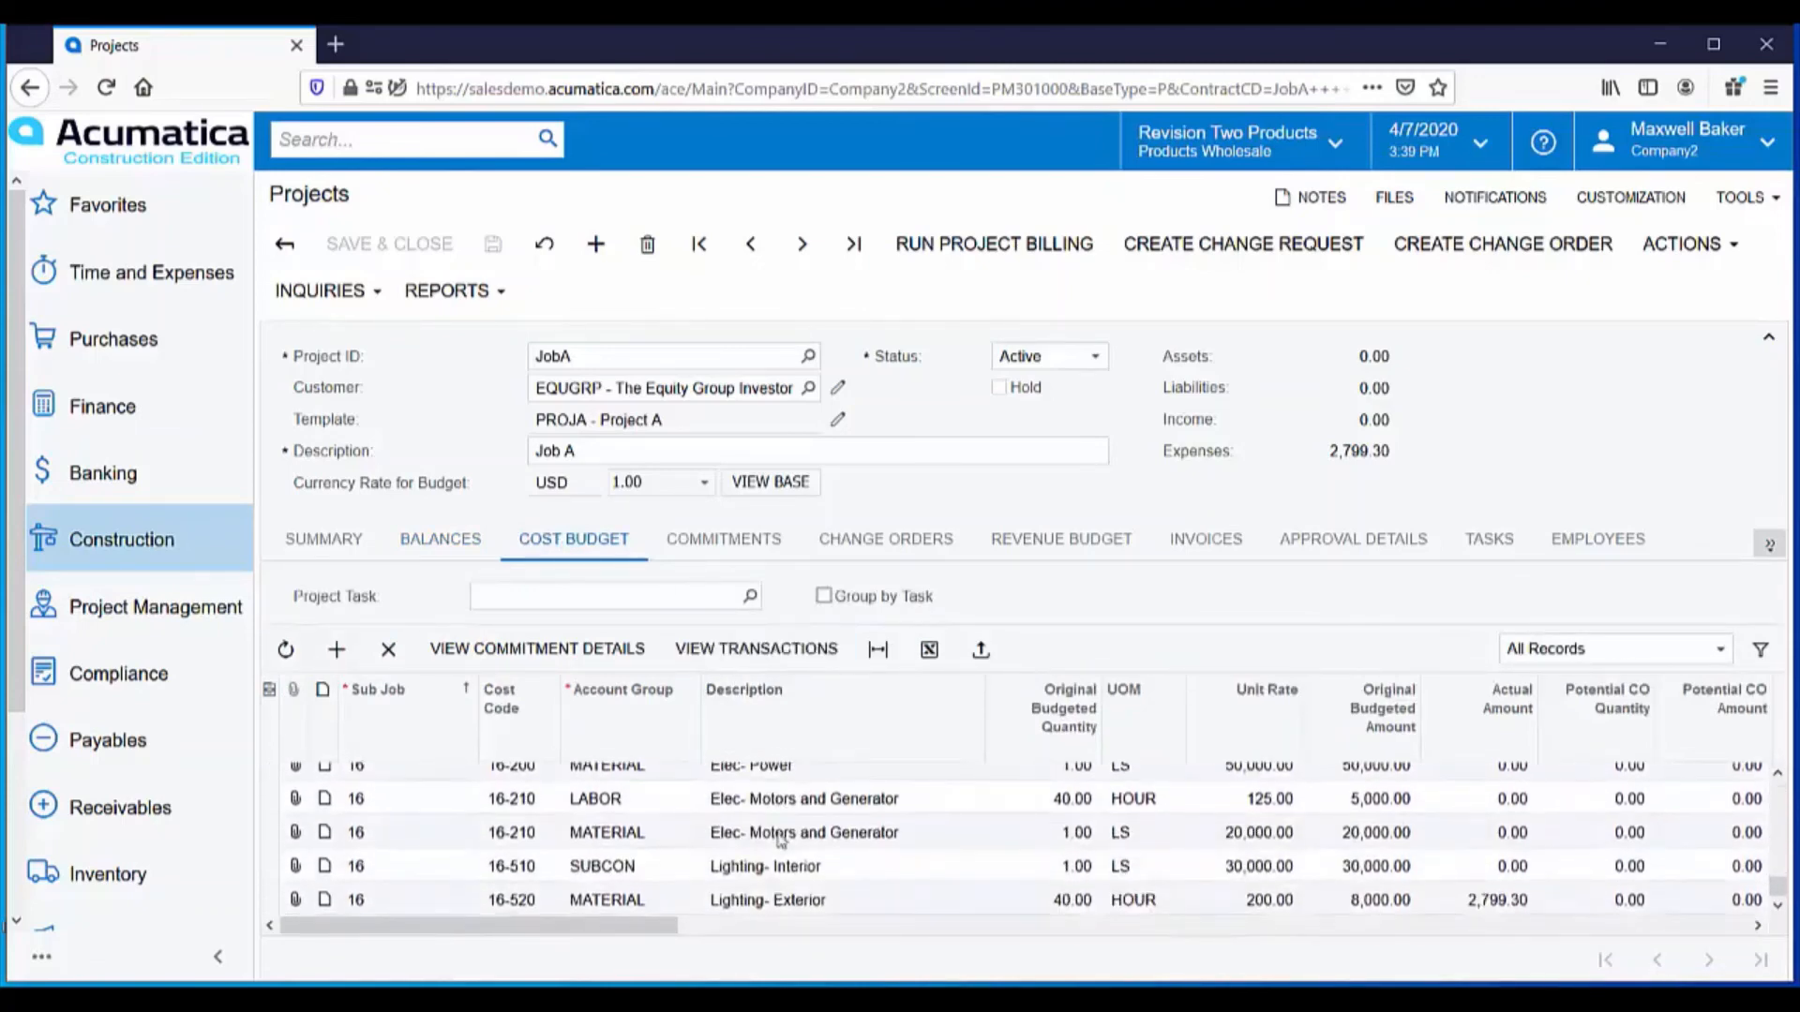